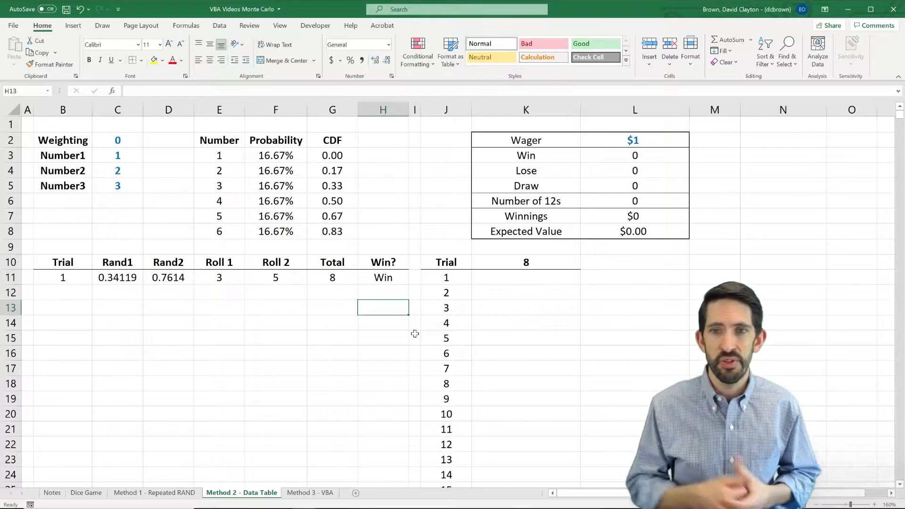
Examine the 1 to 1000 trial list in column J and the K10 formula that references the dice total
{"action": "left_click", "coordinate": [469, 278]}
{"action": "key", "text": "ctrl+Down"}
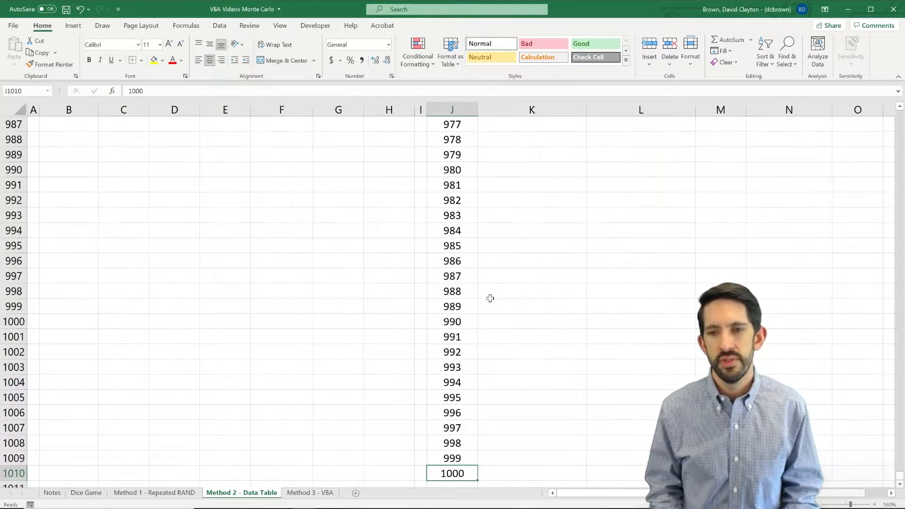
{"action": "key", "text": "ctrl+Up"}
{"action": "key", "text": "ctrl+Up"}
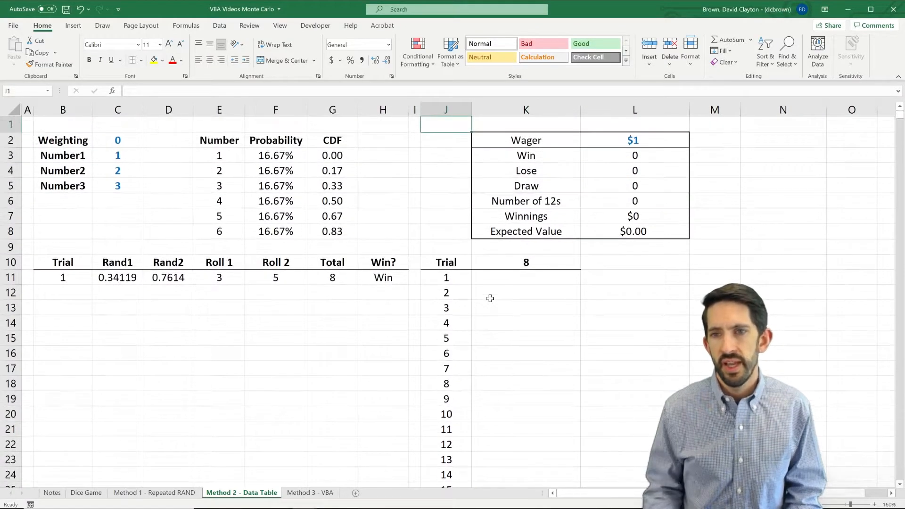
{"action": "left_click", "coordinate": [536, 262]}
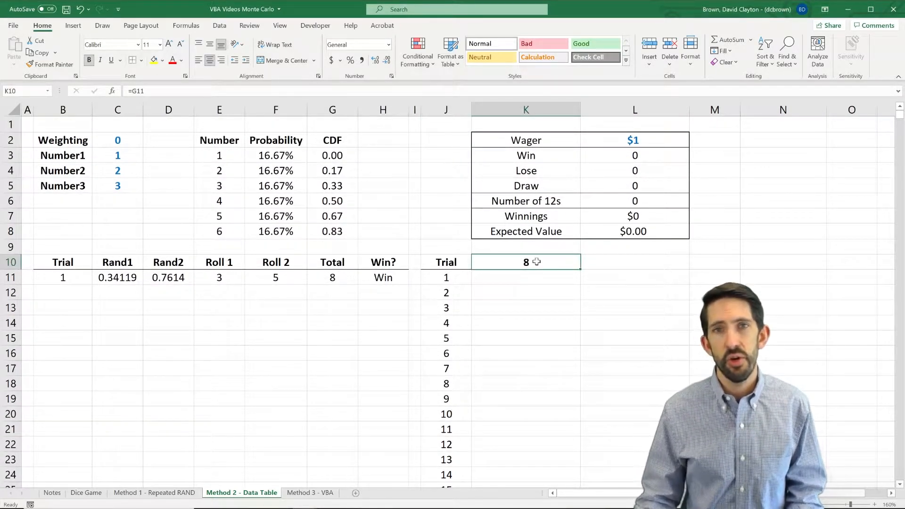
{"action": "double_click", "coordinate": [537, 262]}
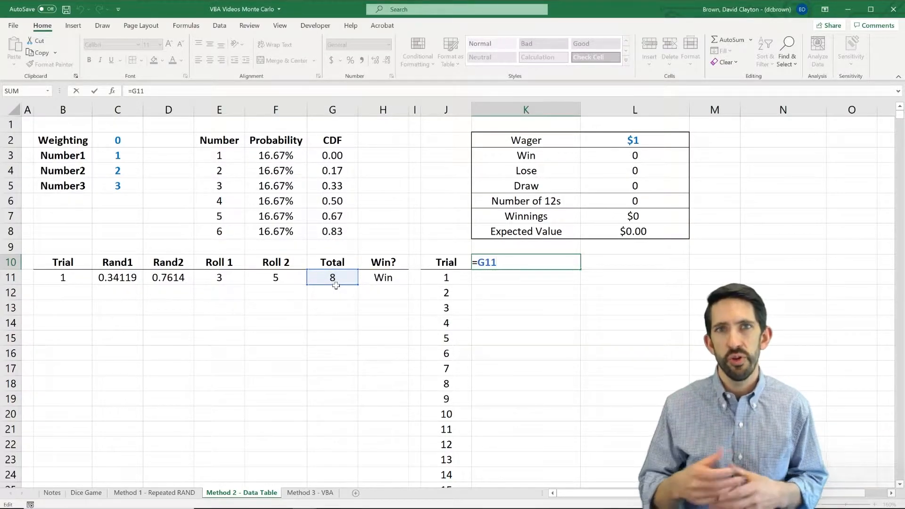
{"action": "key", "text": "ctrl+Return"}
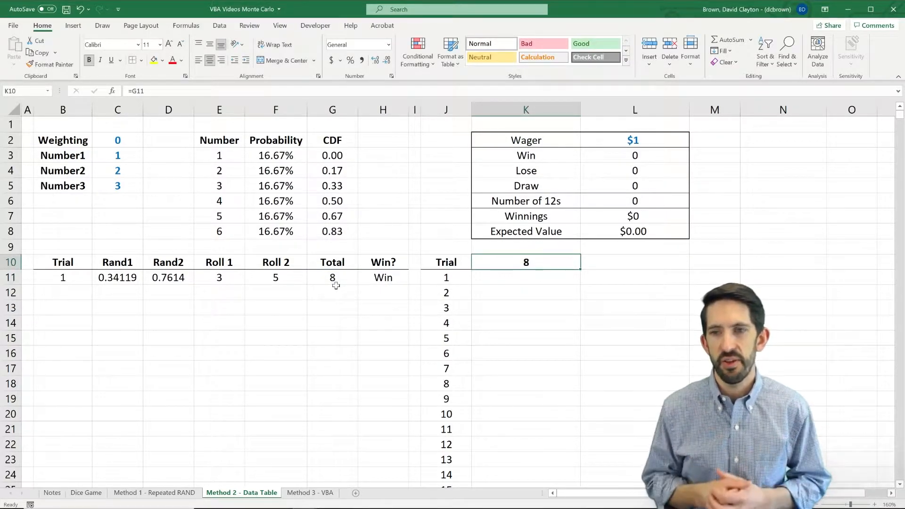
{"action": "left_click", "coordinate": [436, 260]}
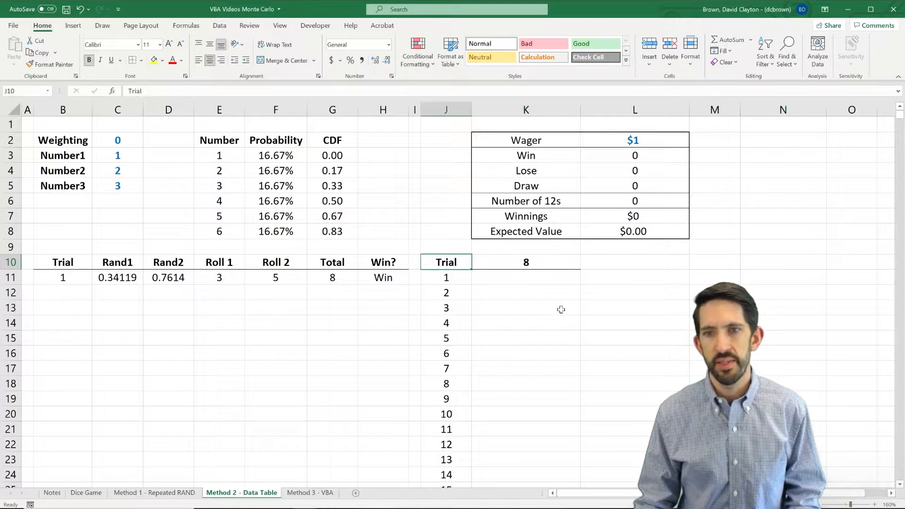
{"action": "key", "text": "shift+Right"}
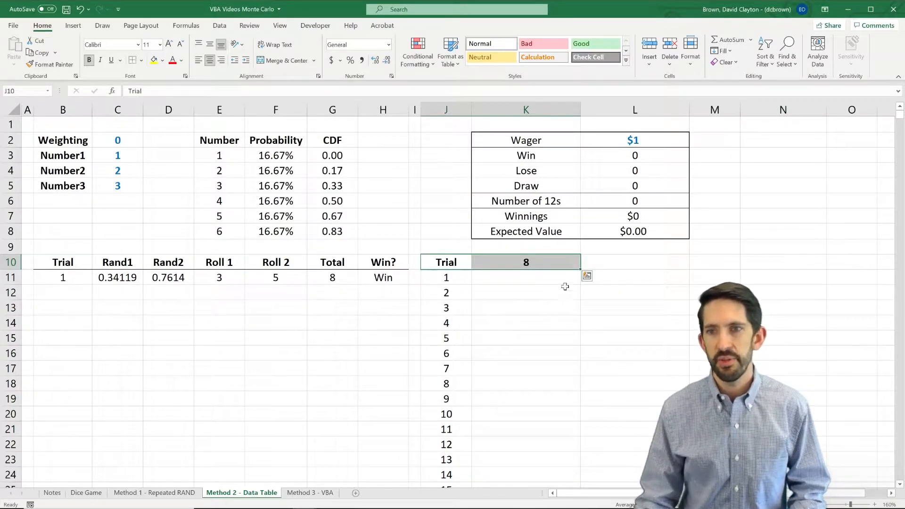
{"action": "left_click", "coordinate": [542, 267]}
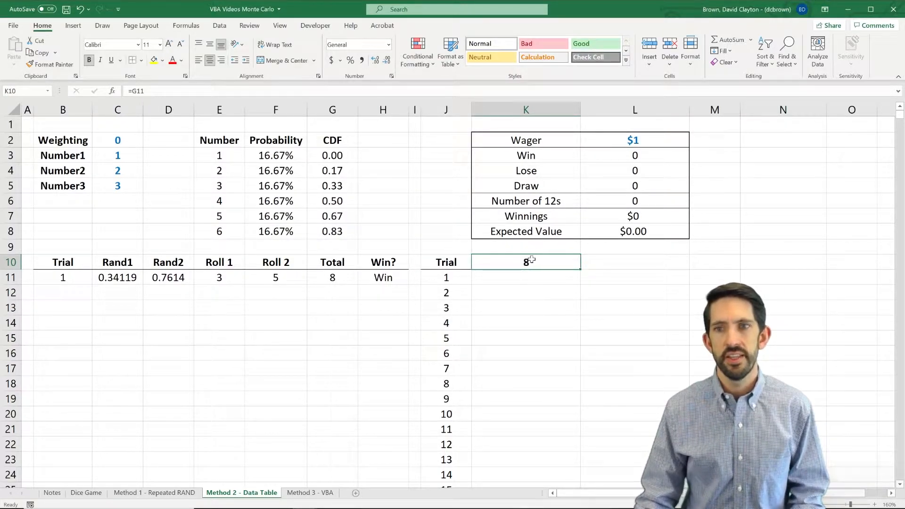
{"action": "left_click_drag", "start_coordinate": [450, 277], "coordinate": [447, 401]}
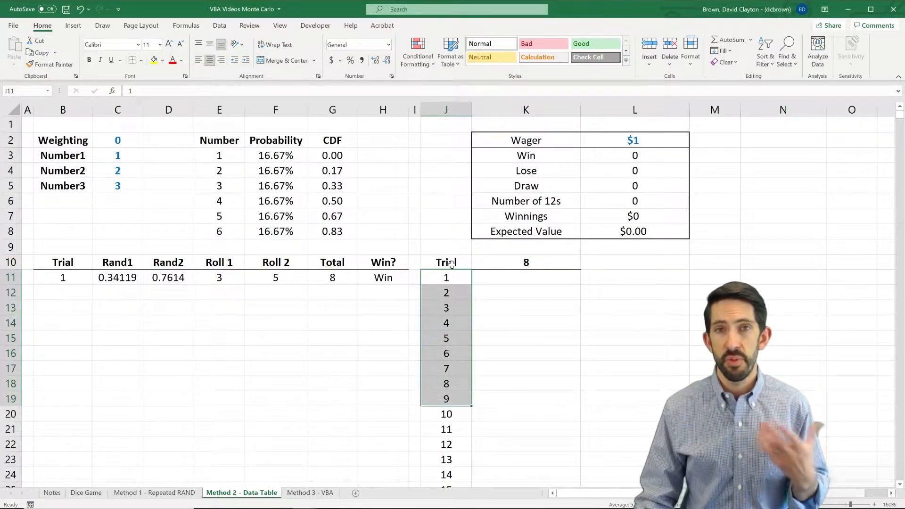
Create a data table over J10:K1010 using the blank cell I1 as the column input cell
{"action": "left_click", "coordinate": [453, 262]}
{"action": "key", "text": "shift+Right"}
{"action": "key", "text": "ctrl+shift+Down"}
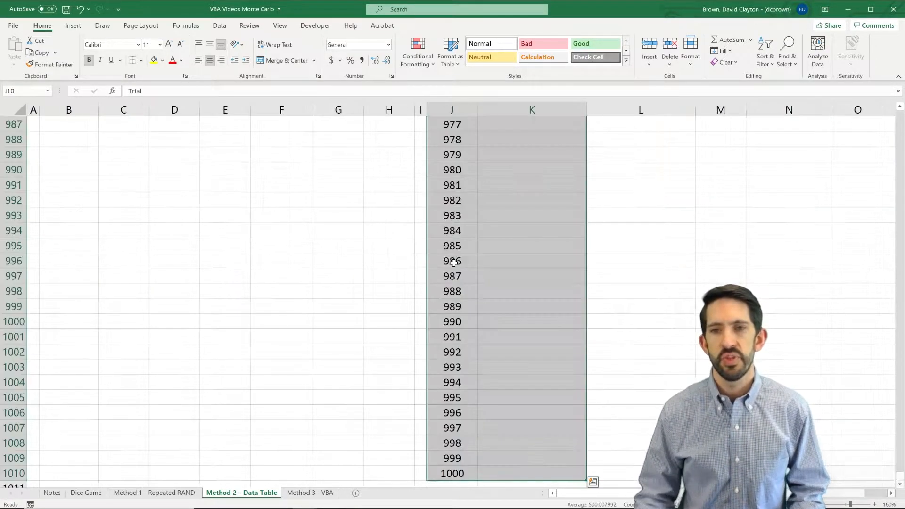
{"action": "left_click", "coordinate": [220, 26]}
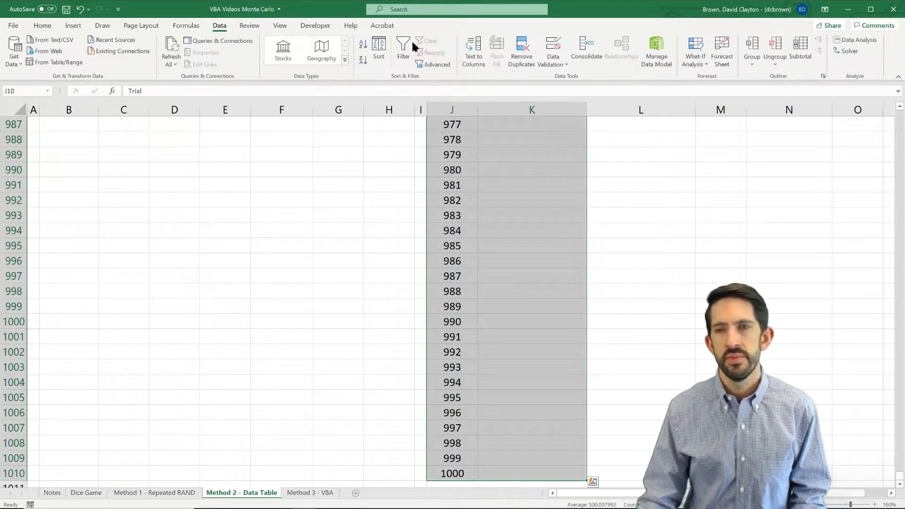
{"action": "left_click", "coordinate": [695, 59]}
{"action": "left_click", "coordinate": [708, 108]}
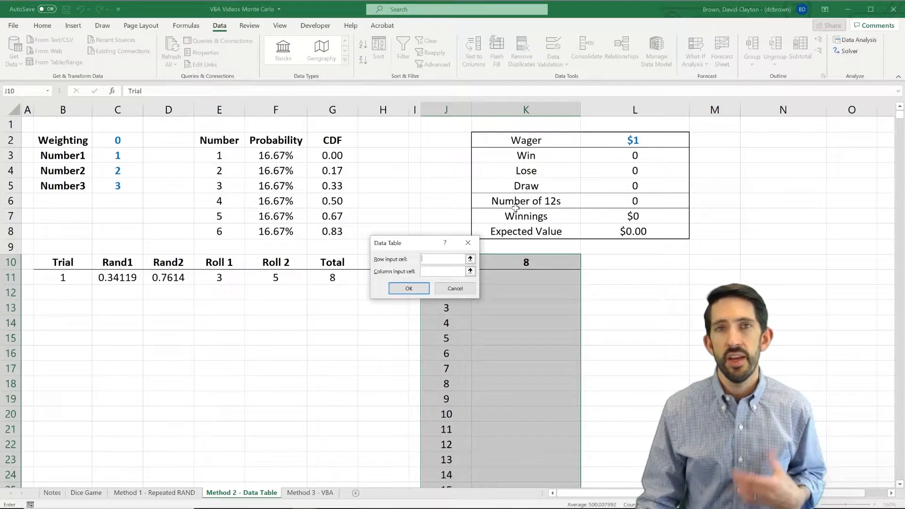
{"action": "left_click", "coordinate": [429, 270]}
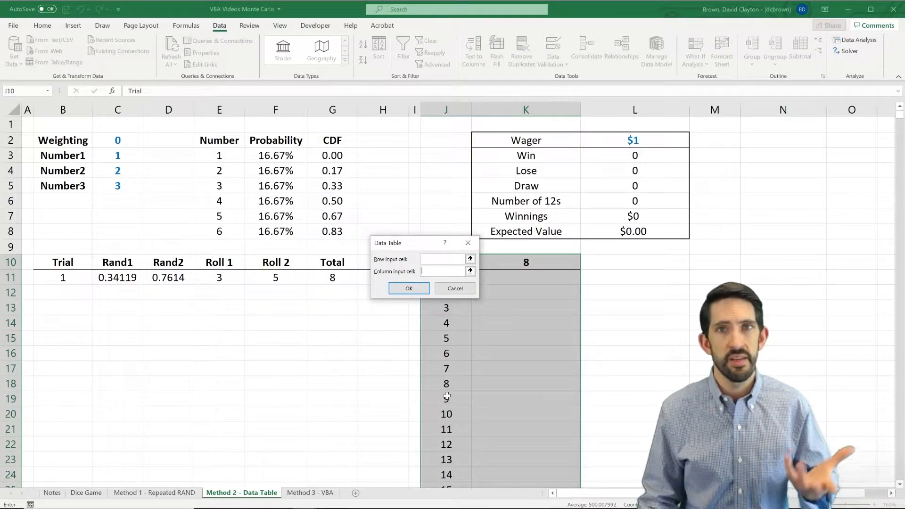
{"action": "left_click", "coordinate": [414, 125]}
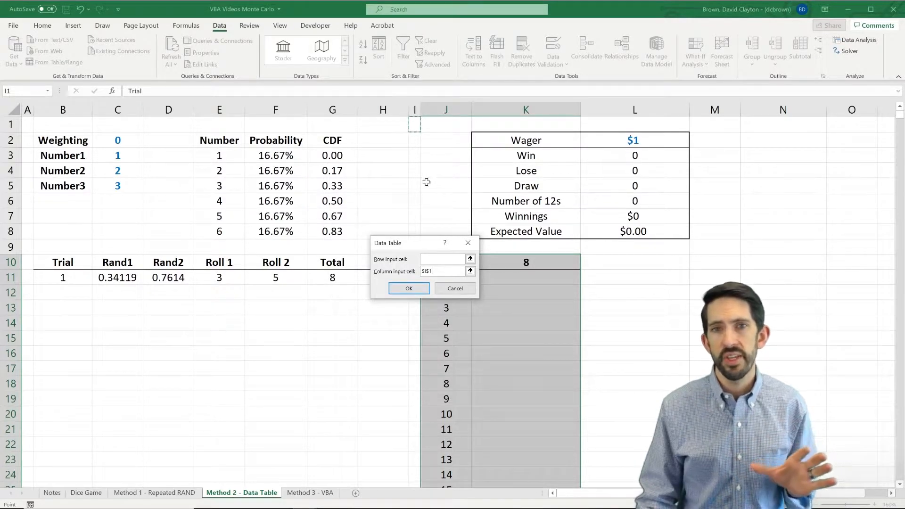
{"action": "left_click", "coordinate": [348, 157]}
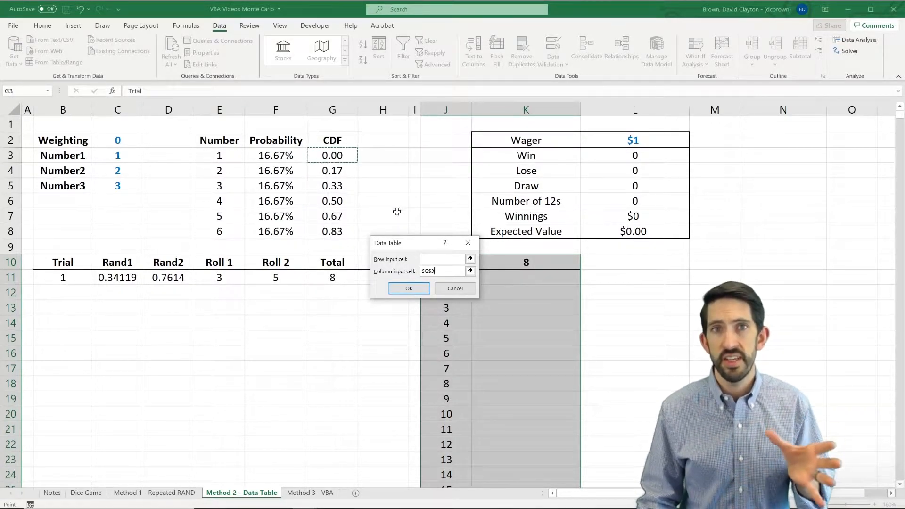
{"action": "left_click", "coordinate": [415, 126]}
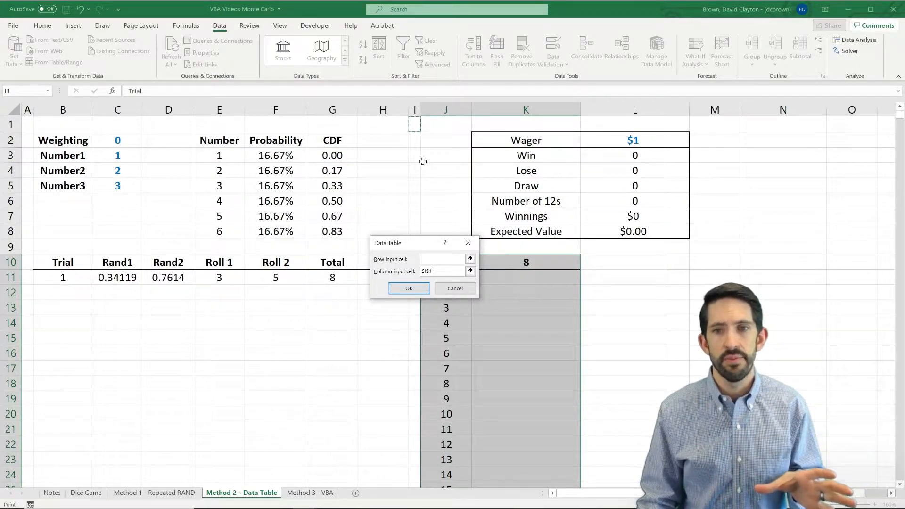
{"action": "left_click", "coordinate": [410, 287]}
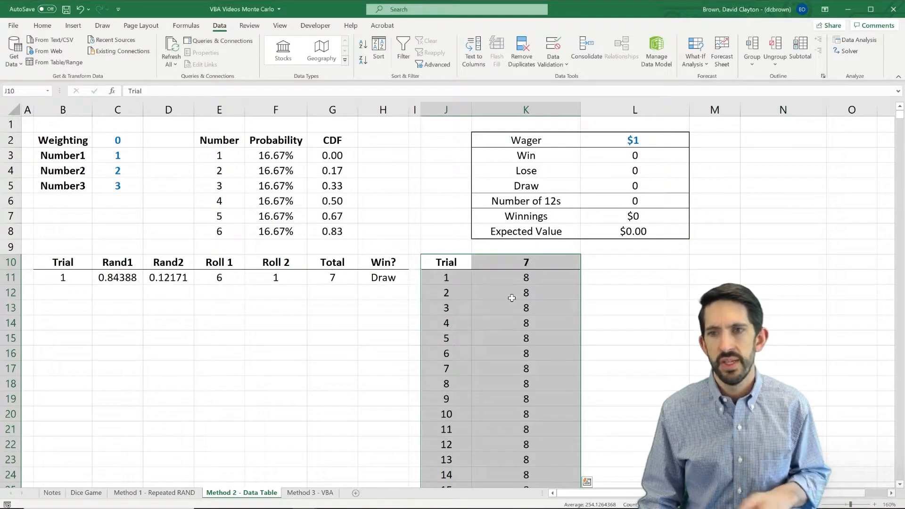
Recalculate the sheet to refresh the simulated totals and inspect the Number of 12s formula
{"action": "left_click", "coordinate": [513, 302]}
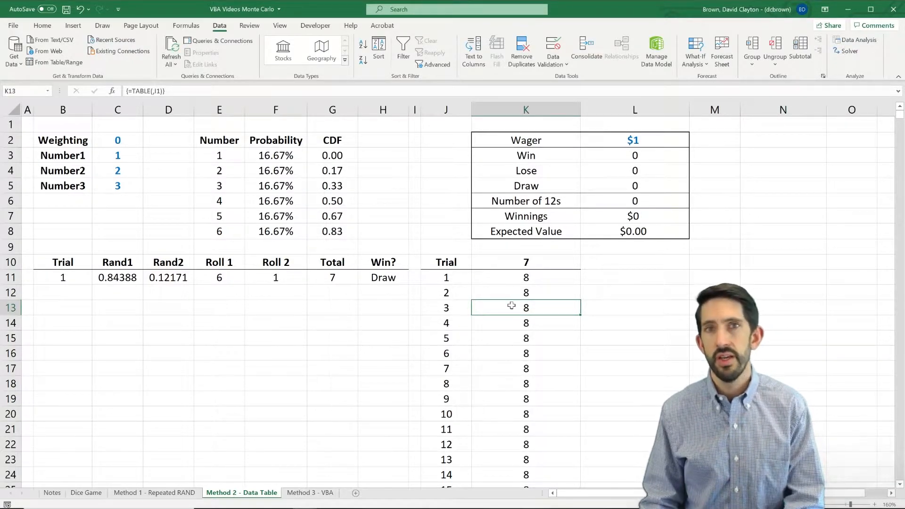
{"action": "key", "text": "F9"}
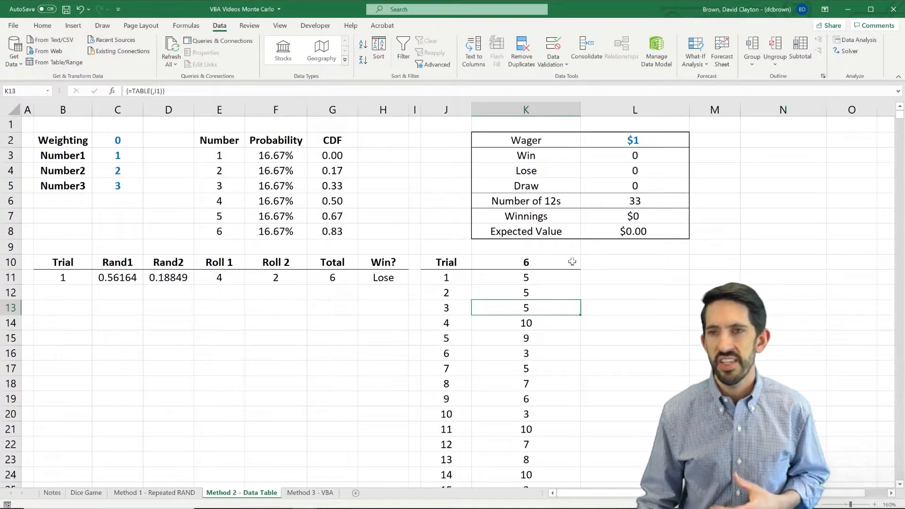
{"action": "left_click", "coordinate": [650, 199]}
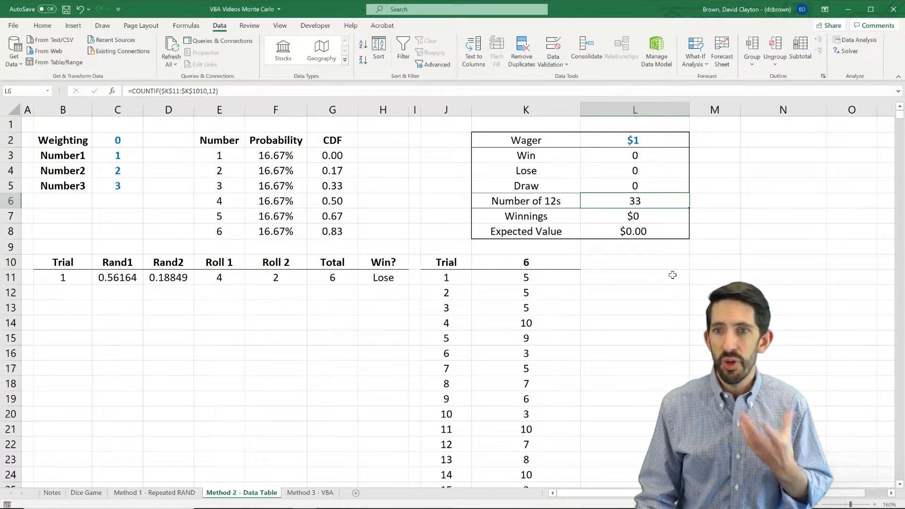
{"action": "left_click", "coordinate": [387, 267]}
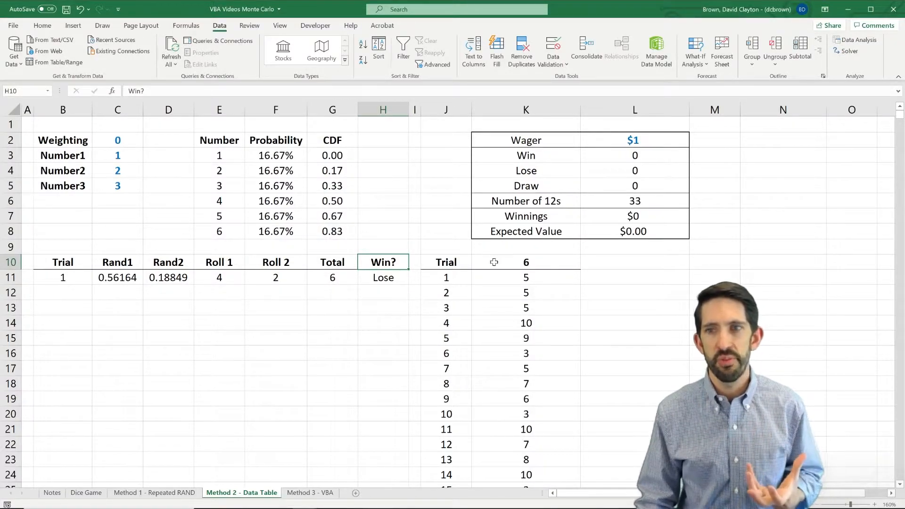
Delete the data table results in column K from K11 down to the last trial
{"action": "left_click", "coordinate": [528, 277]}
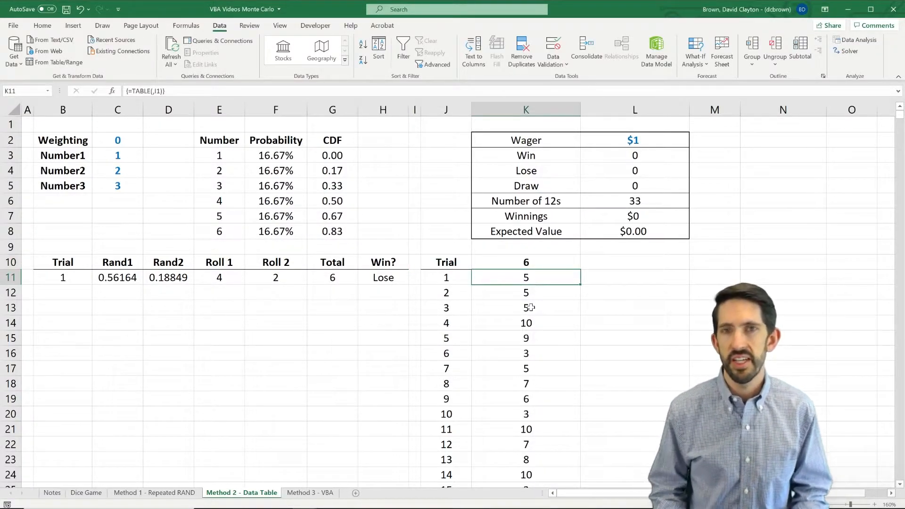
{"action": "key", "text": "ctrl+shift+Down"}
{"action": "key", "text": "Delete"}
Copy the K10 formula into L10 so it references the Win? result, and review both output cells above the trial rows
{"action": "key", "text": "Up"}
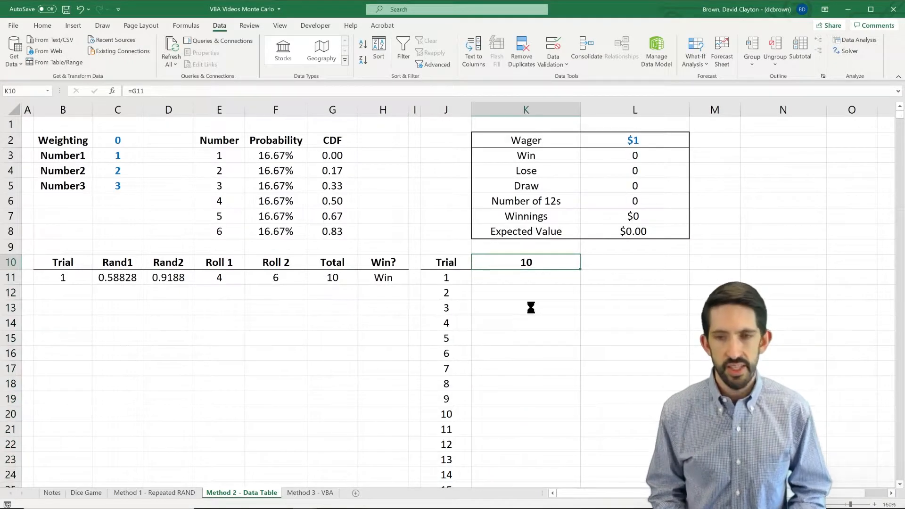
{"action": "key", "text": "ctrl+c"}
{"action": "key", "text": "Right"}
{"action": "key", "text": "ctrl+v"}
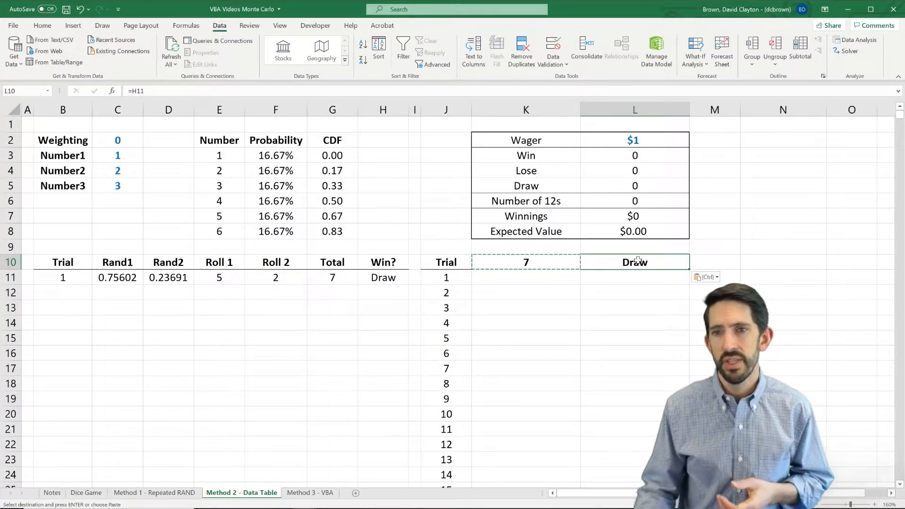
{"action": "left_click_drag", "start_coordinate": [521, 263], "coordinate": [632, 262]}
{"action": "left_click_drag", "start_coordinate": [447, 278], "coordinate": [465, 439]}
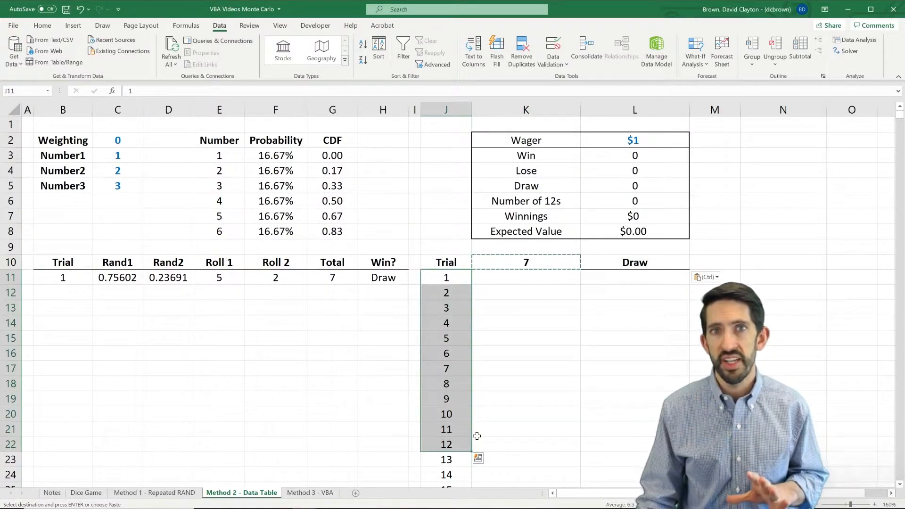
{"action": "left_click", "coordinate": [525, 262]}
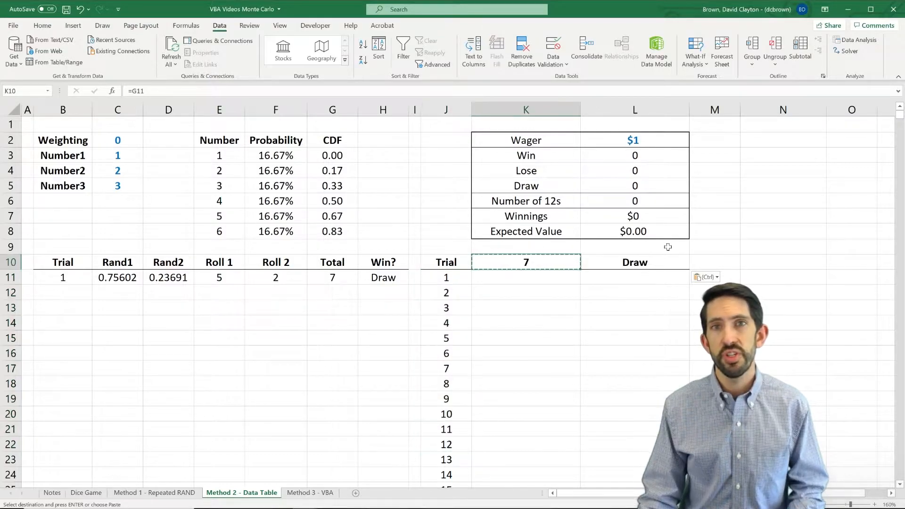
{"action": "left_click", "coordinate": [647, 259]}
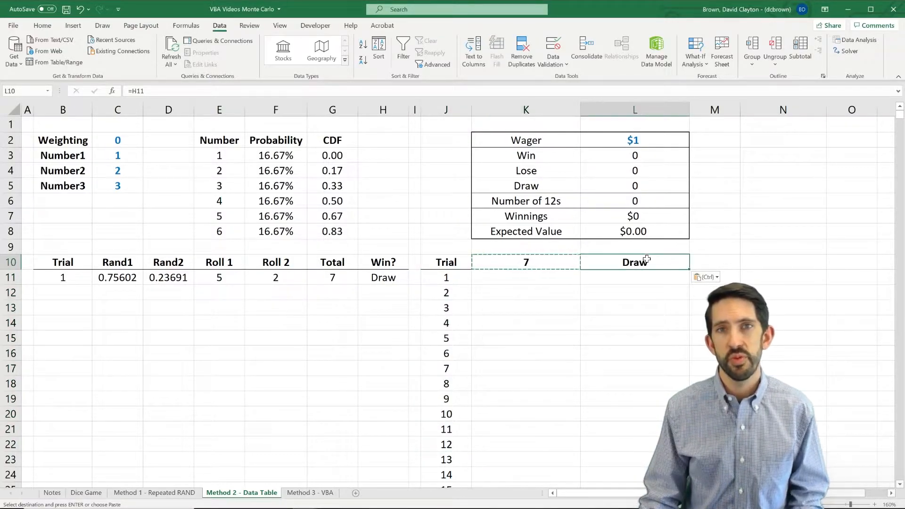
{"action": "left_click", "coordinate": [522, 262]}
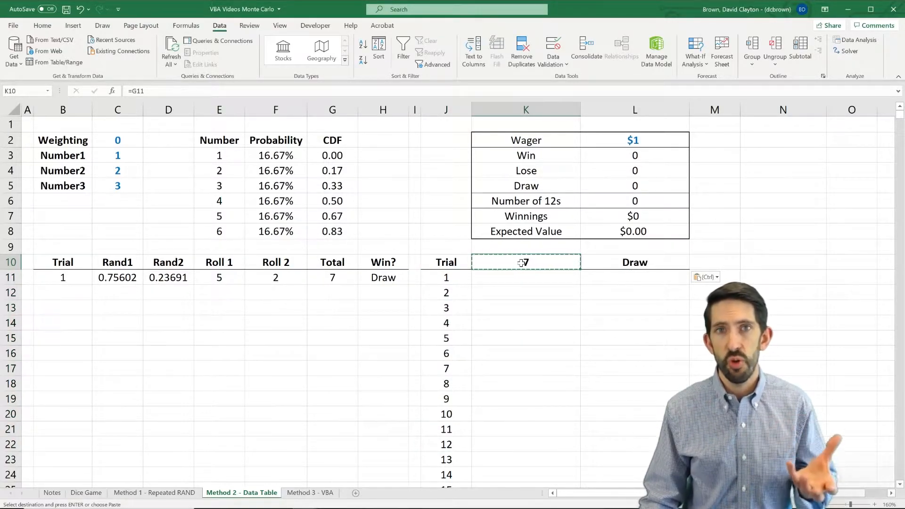
{"action": "left_click", "coordinate": [626, 263]}
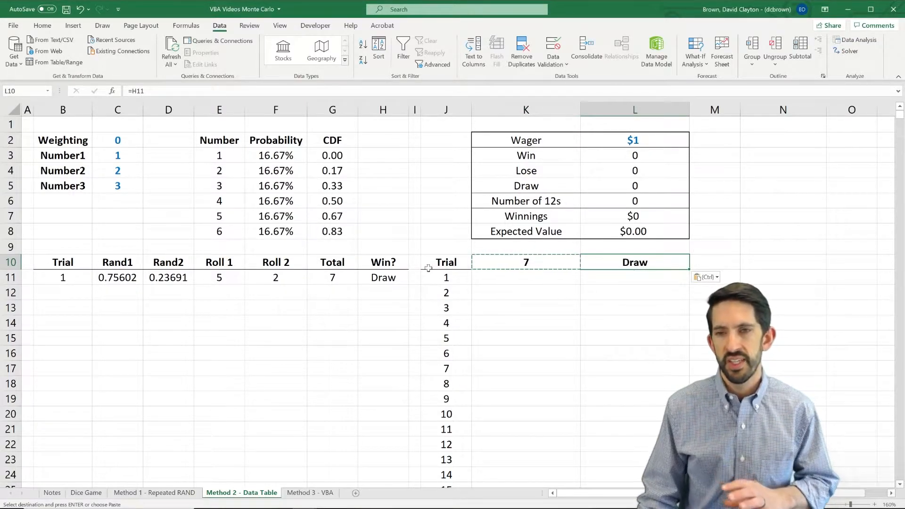
Create a data table over J10:L1010 for both outputs, using the blank cell I1 as the column input cell
{"action": "left_click", "coordinate": [444, 262]}
{"action": "key", "text": "ctrl+shift+Right"}
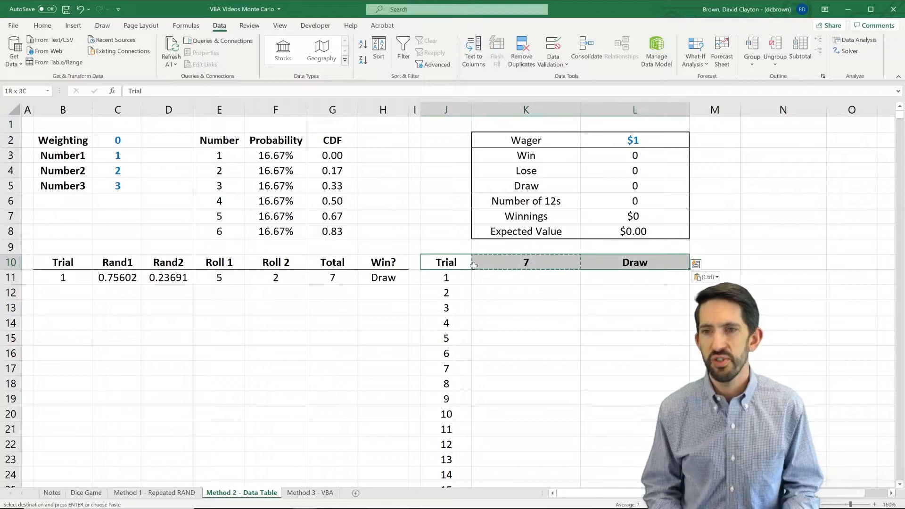
{"action": "key", "text": "ctrl+shift+Down"}
{"action": "left_click", "coordinate": [696, 57]}
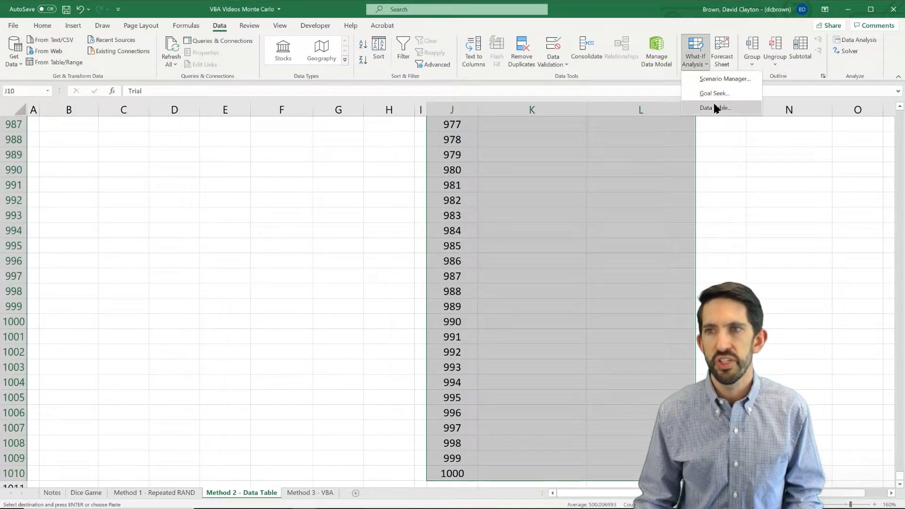
{"action": "left_click", "coordinate": [714, 108]}
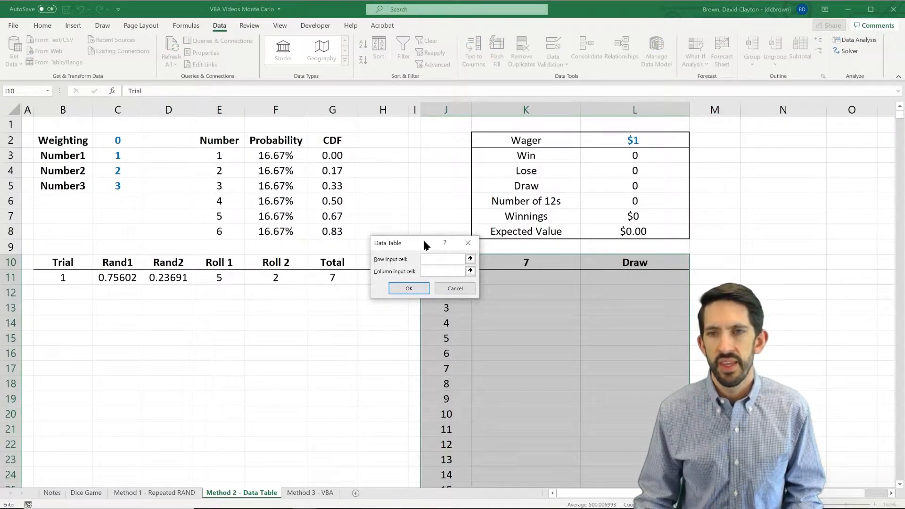
{"action": "left_click_drag", "start_coordinate": [423, 241], "coordinate": [590, 176]}
{"action": "left_click", "coordinate": [600, 204]}
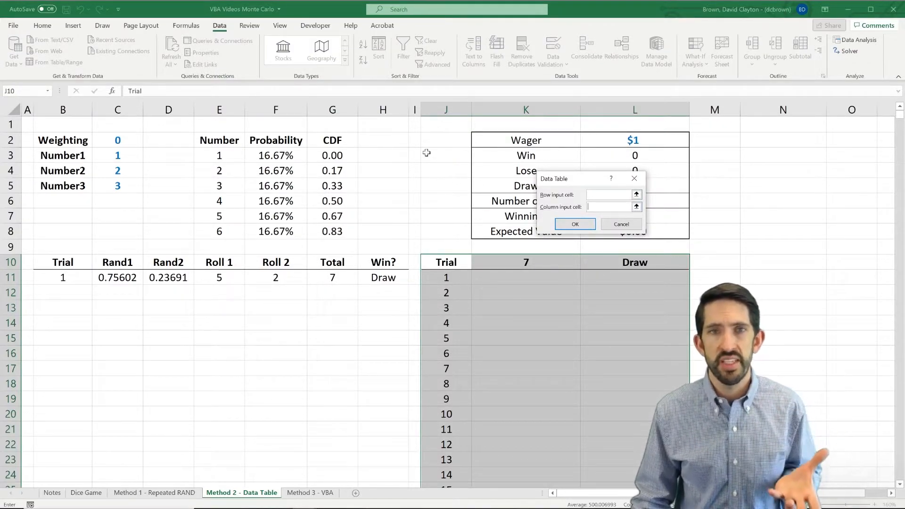
{"action": "left_click", "coordinate": [409, 156]}
{"action": "left_click", "coordinate": [415, 125]}
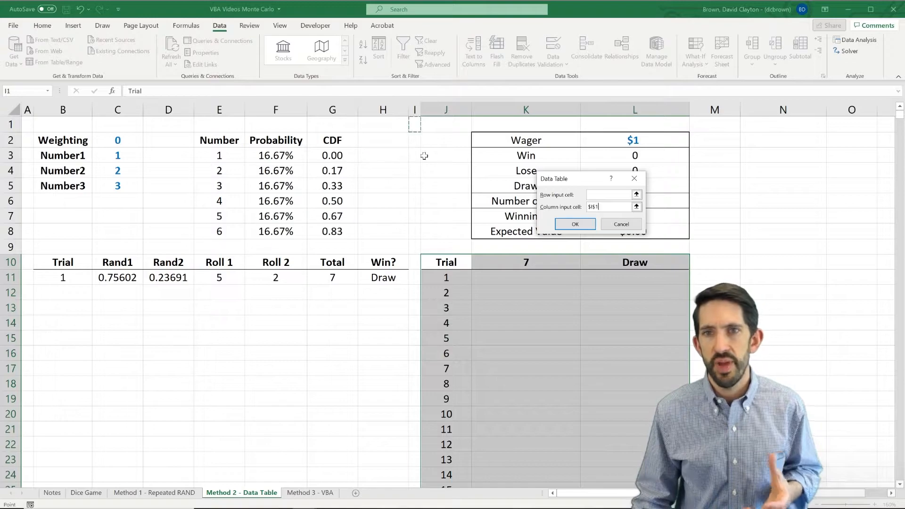
{"action": "left_click", "coordinate": [574, 224]}
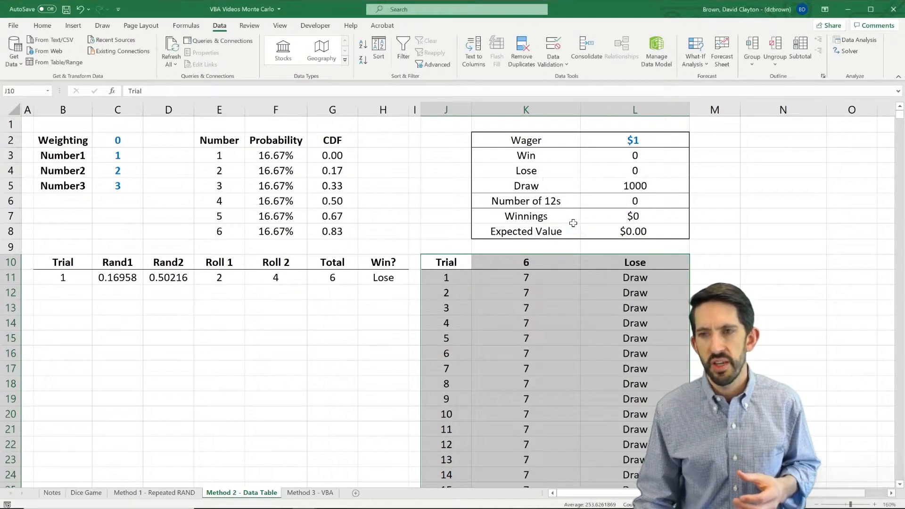
Inspect the data table formulas in the Total and Win? output columns and recalculate the sheet to refresh the trials
{"action": "left_click", "coordinate": [550, 353]}
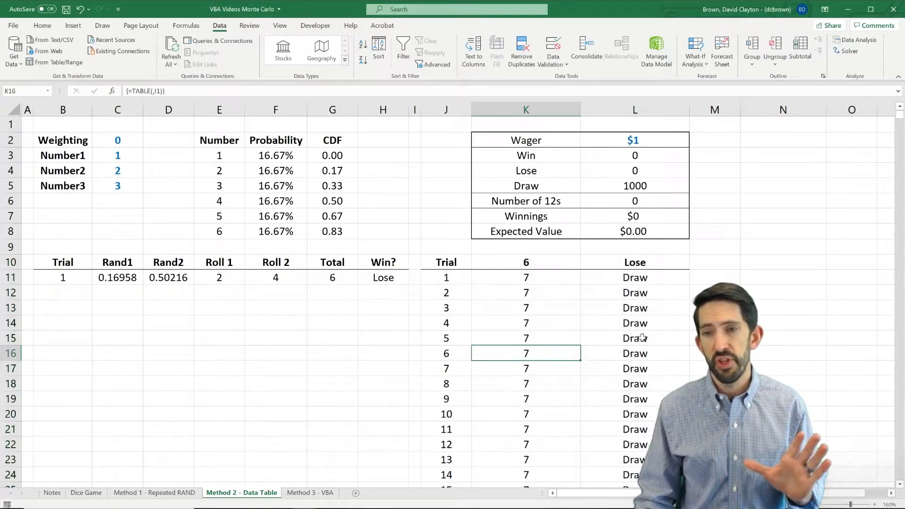
{"action": "left_click", "coordinate": [642, 338]}
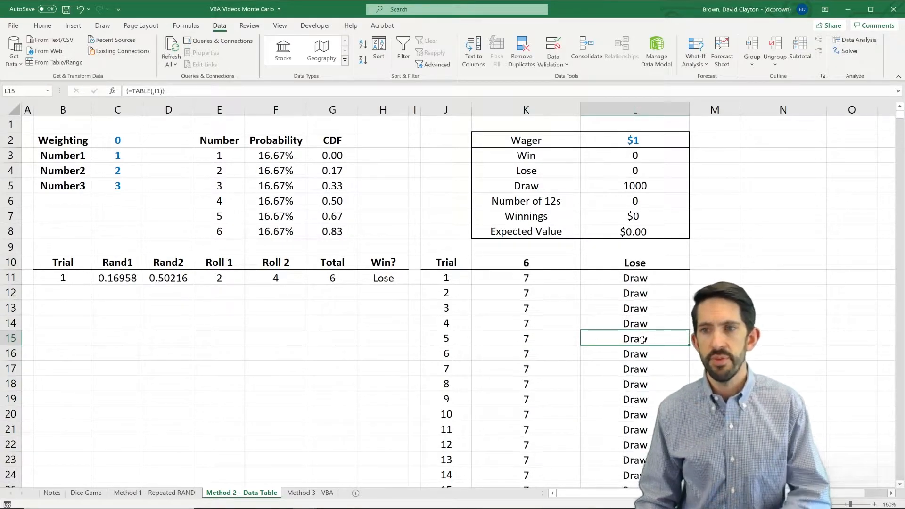
{"action": "key", "text": "F9"}
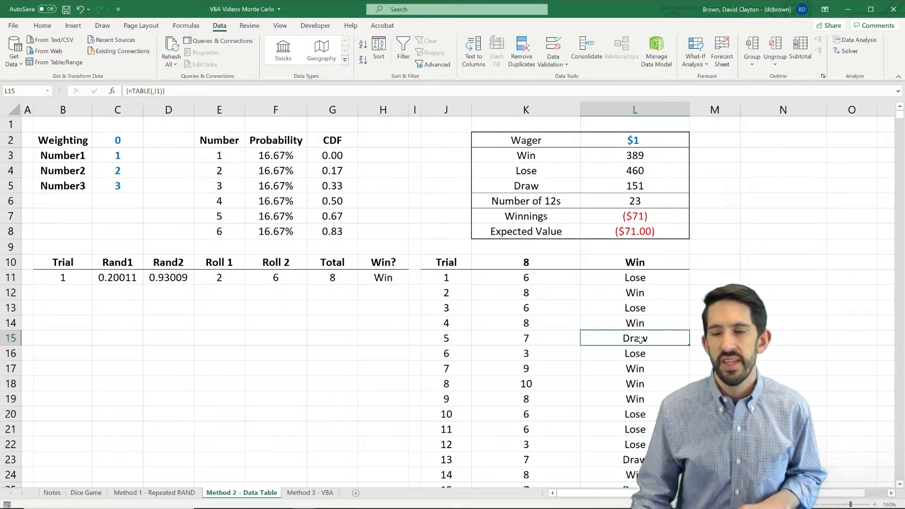
Change the Expected Value formula in L8 to =L7/COUNT($K$11:$K$1010) so it counts the data table trials
{"action": "left_click", "coordinate": [712, 292]}
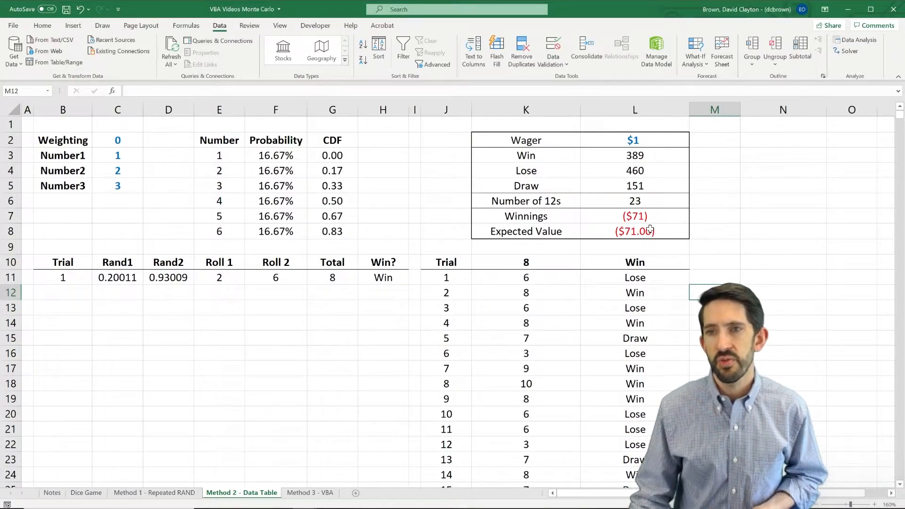
{"action": "left_click", "coordinate": [650, 230]}
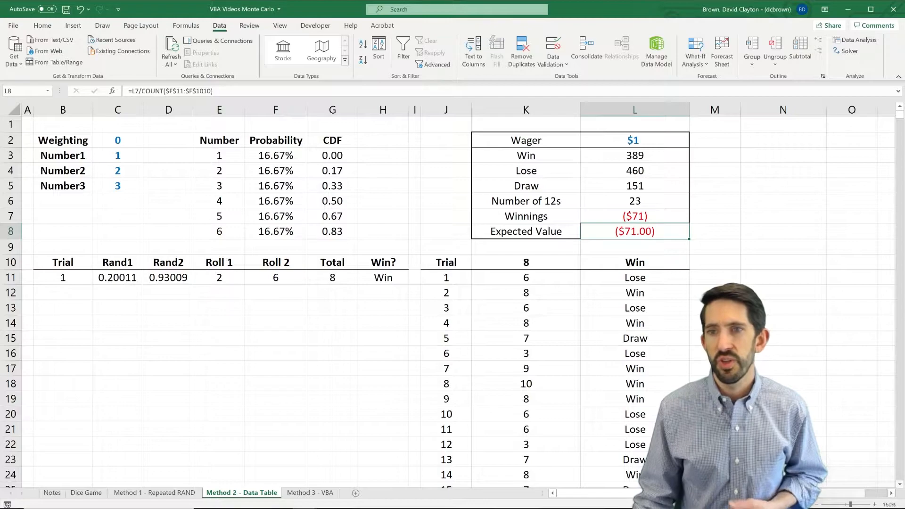
{"action": "left_click", "coordinate": [231, 90]}
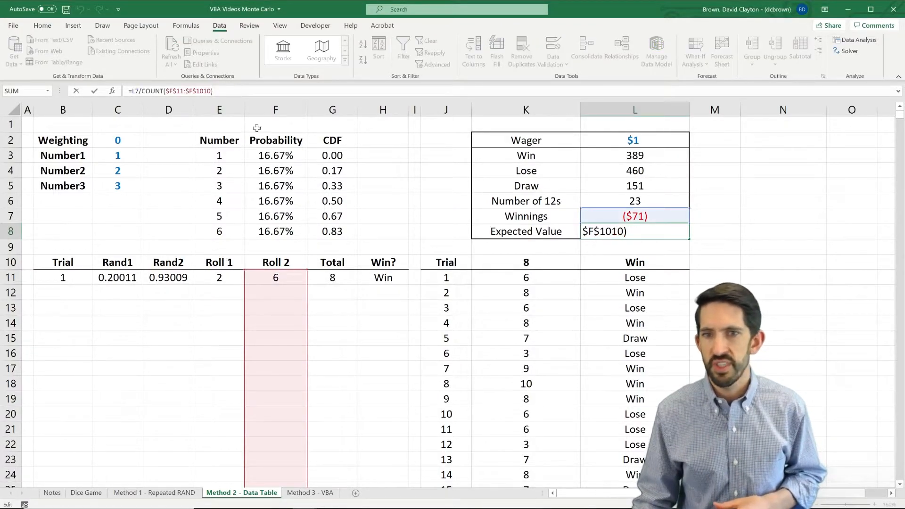
{"action": "left_click_drag", "start_coordinate": [305, 322], "coordinate": [501, 329]}
{"action": "key", "text": "Return"}
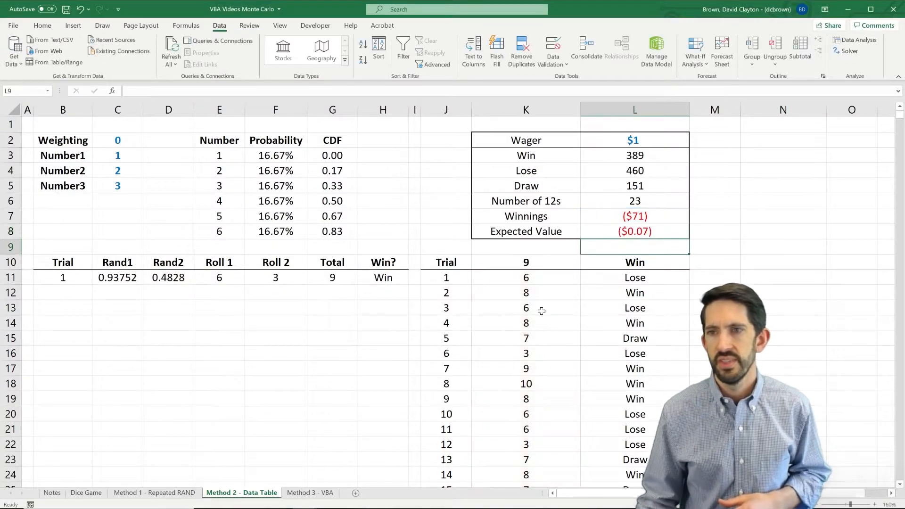
{"action": "left_click", "coordinate": [618, 230]}
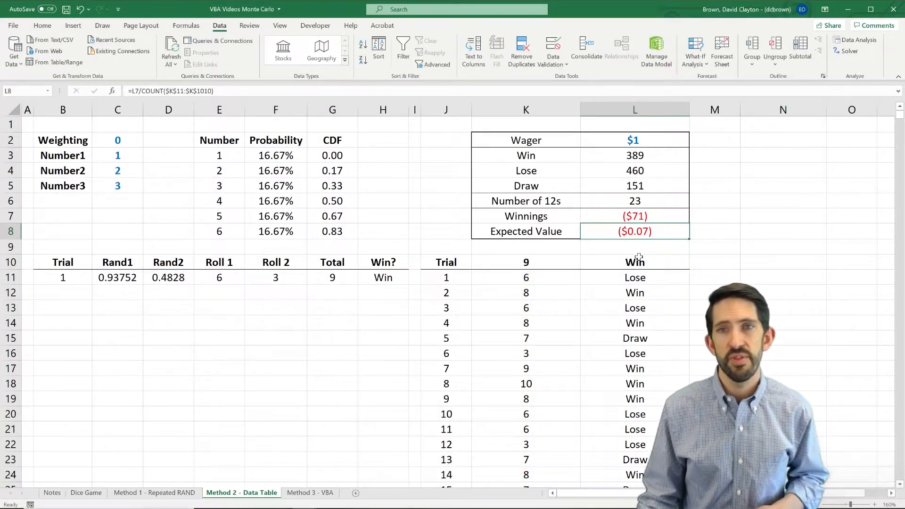
Recalculate the simulation six times to see how the win counts, winnings and expected value vary
{"action": "key", "text": "F9"}
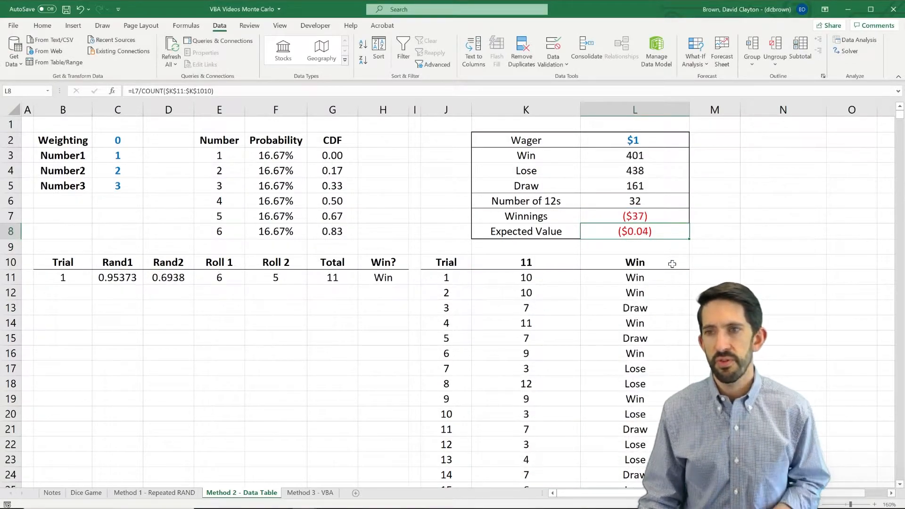
{"action": "key", "text": "F9"}
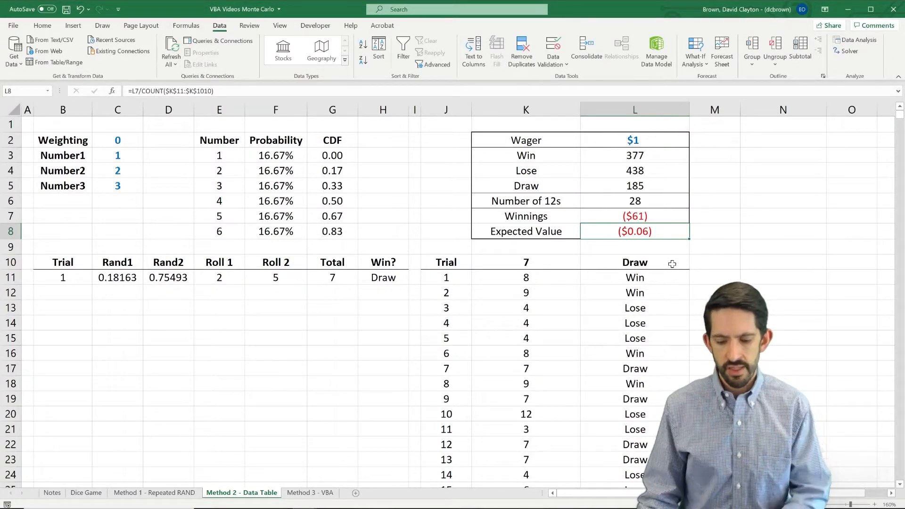
{"action": "key", "text": "F9"}
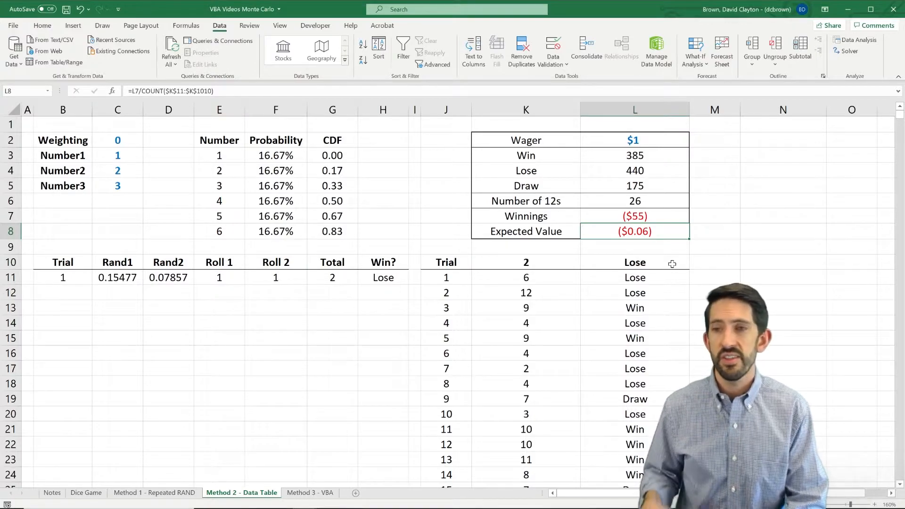
{"action": "key", "text": "F9"}
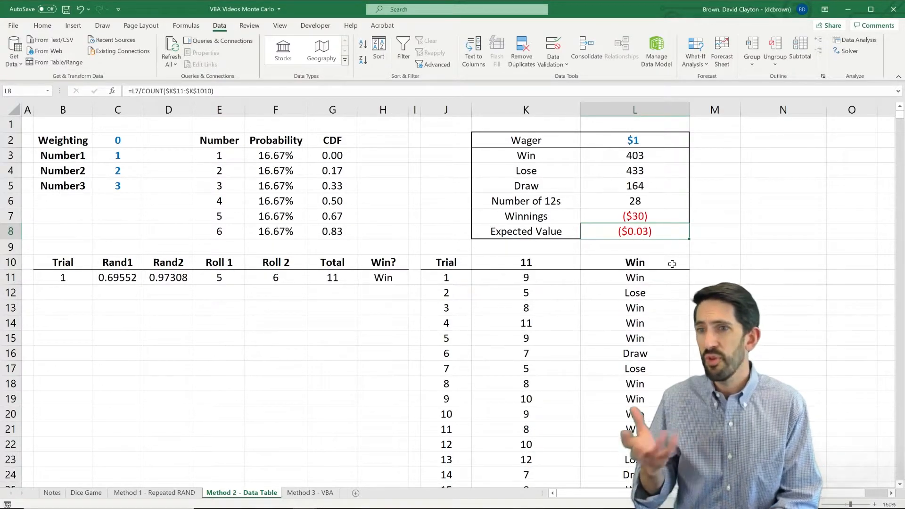
{"action": "key", "text": "F9"}
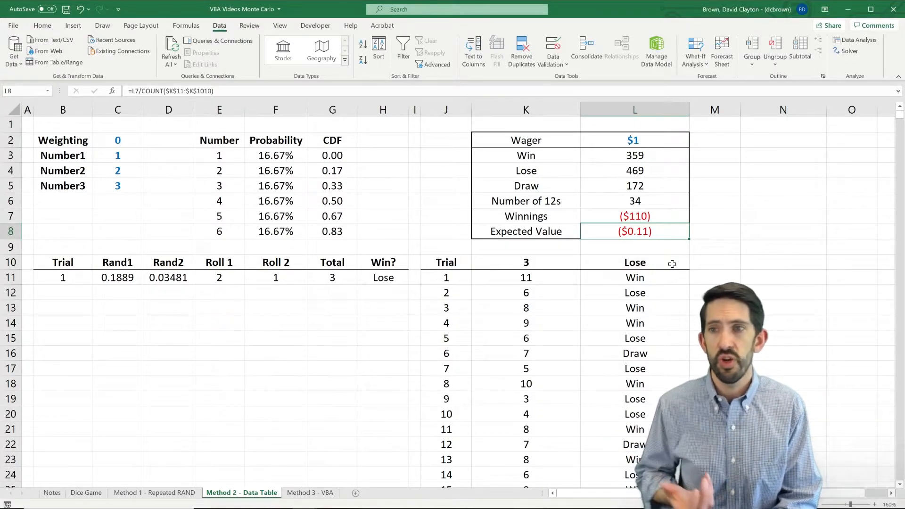
{"action": "key", "text": "F9"}
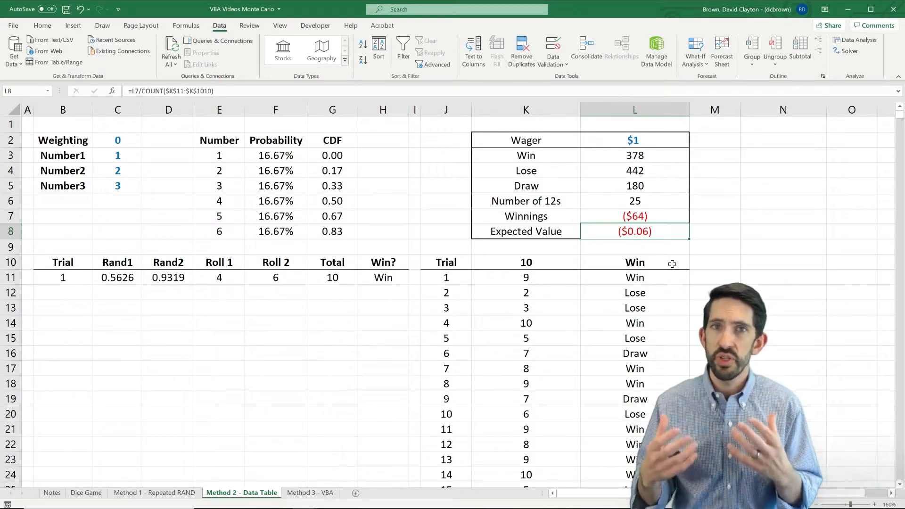
Review the single-trial formulas in C11:H11, the first data table result, and the output references in K10:L10
{"action": "left_click_drag", "start_coordinate": [117, 282], "coordinate": [383, 282]}
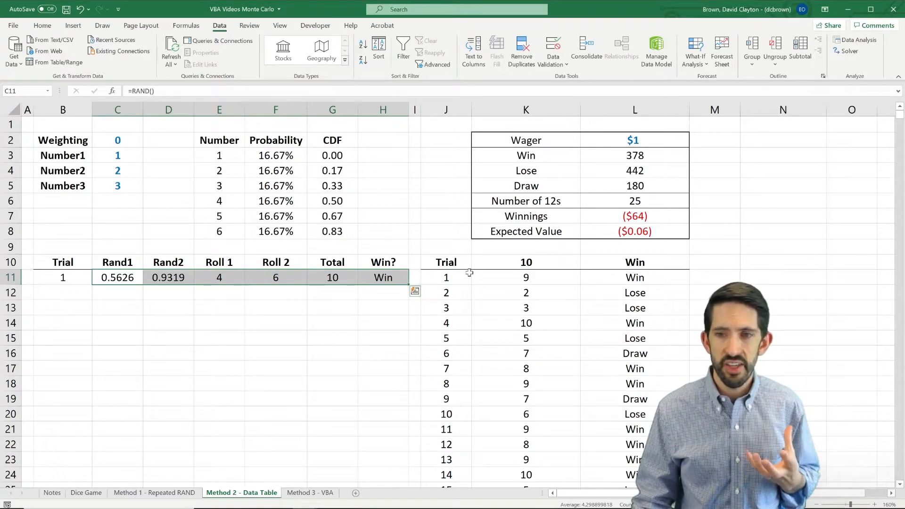
{"action": "left_click", "coordinate": [533, 278]}
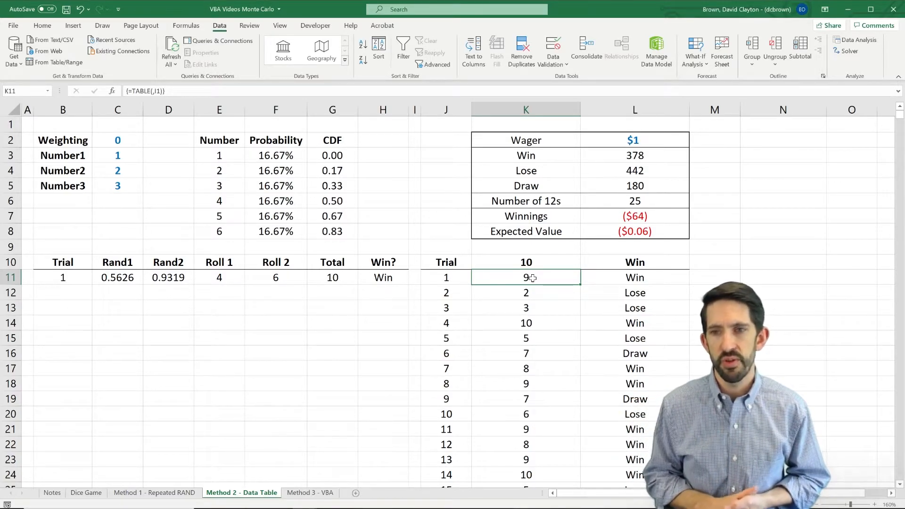
{"action": "key", "text": "Up"}
{"action": "key", "text": "Left"}
{"action": "key", "text": "Down"}
{"action": "key", "text": "Right"}
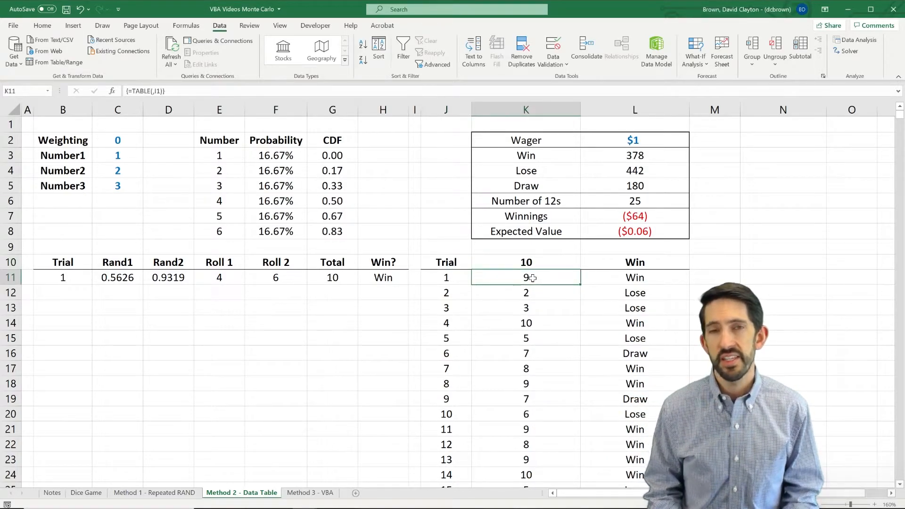
{"action": "left_click_drag", "start_coordinate": [542, 261], "coordinate": [614, 256]}
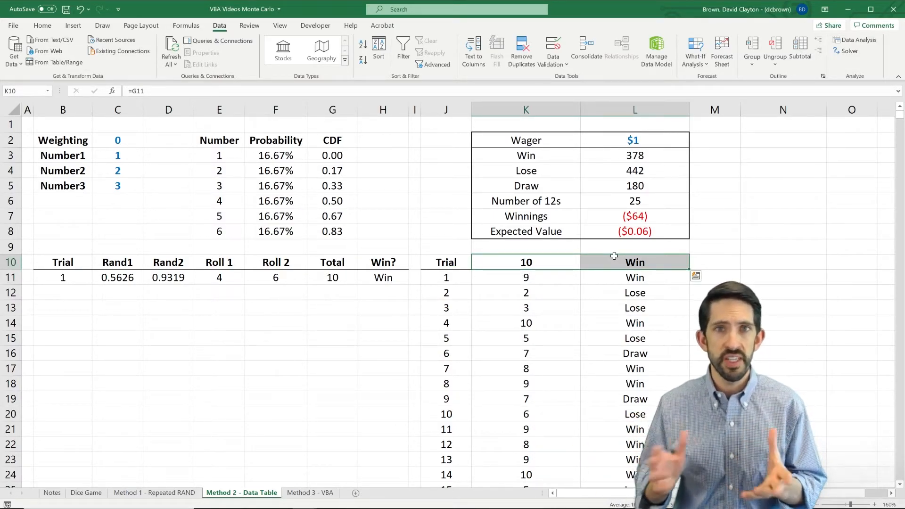
Delete the data table results in K11:L1010
{"action": "key", "text": "Down"}
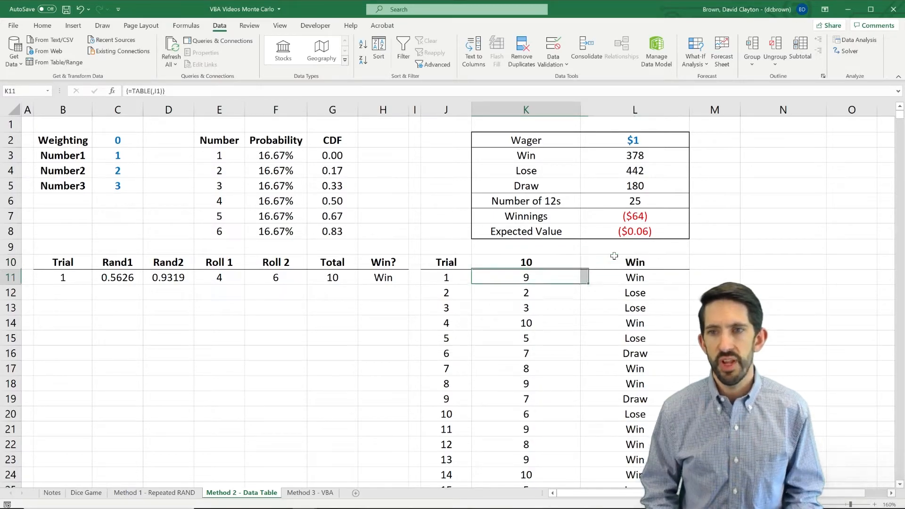
{"action": "key", "text": "Right"}
{"action": "key", "text": "Down"}
{"action": "key", "text": "Left"}
{"action": "key", "text": "Up"}
{"action": "key", "text": "shift+Right"}
{"action": "key", "text": "ctrl+shift+Down"}
{"action": "key", "text": "Delete"}
Move the Win? reference formula from L10 to N10
{"action": "key", "text": "Up"}
{"action": "key", "text": "Right"}
{"action": "key", "text": "ctrl+x"}
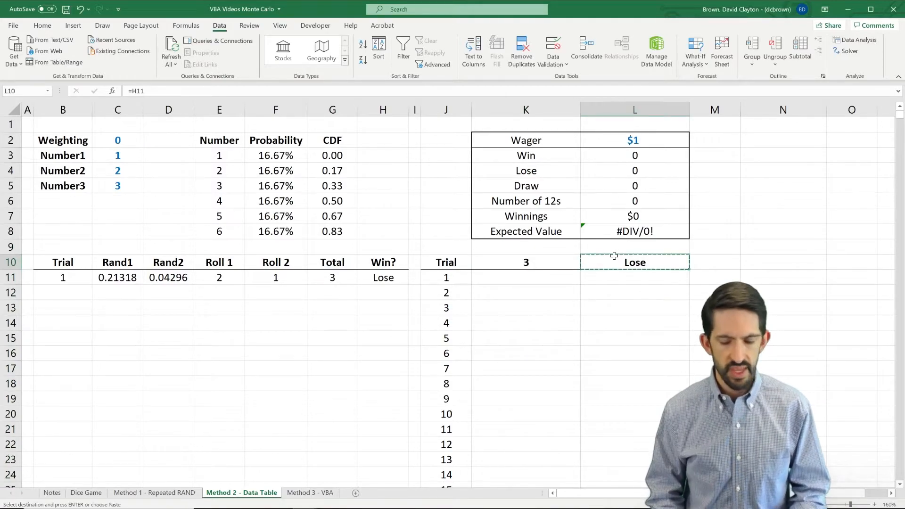
{"action": "key", "text": "Right"}
{"action": "key", "text": "Right"}
{"action": "key", "text": "ctrl+v"}
Copy the Trial header and trial numbers from J10:J1010 into column M starting at M10
{"action": "key", "text": "Left"}
{"action": "key", "text": "Left"}
{"action": "key", "text": "Left"}
{"action": "key", "text": "Left"}
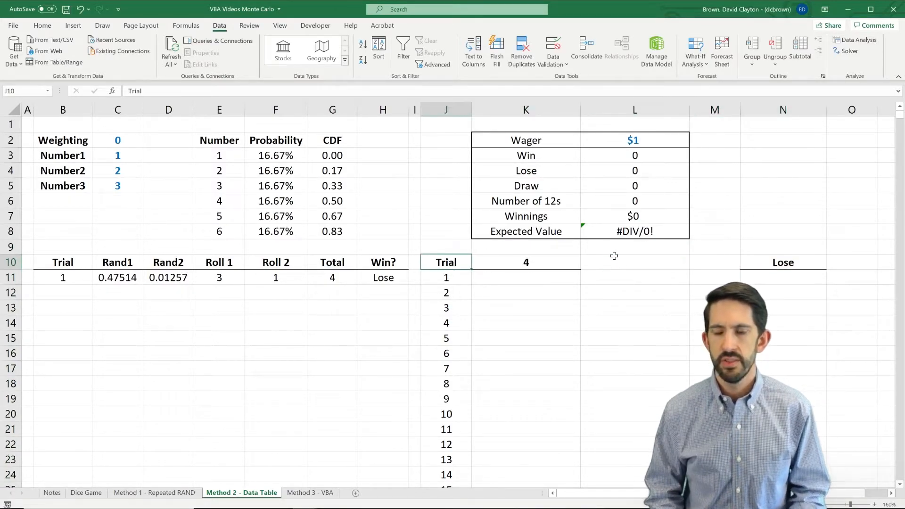
{"action": "key", "text": "ctrl+shift+Down"}
{"action": "key", "text": "ctrl+c"}
{"action": "key", "text": "Right"}
{"action": "key", "text": "Right"}
{"action": "key", "text": "Right"}
{"action": "key", "text": "ctrl+v"}
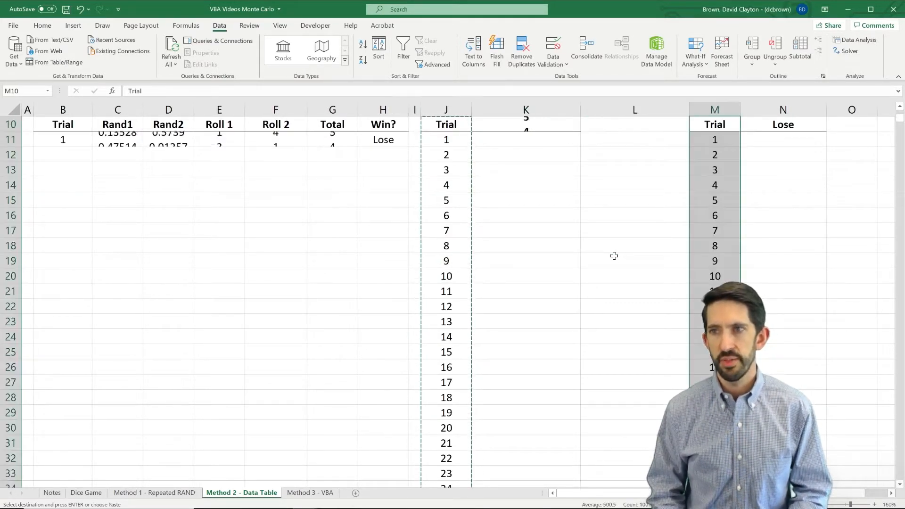
Create a data table over J10:K1010 for the total only, using the blank cell I1 as the column input cell
{"action": "key", "text": "Up"}
{"action": "key", "text": "Left"}
{"action": "key", "text": "Down"}
{"action": "key", "text": "Left"}
{"action": "key", "text": "Left"}
{"action": "key", "text": "shift+Right"}
{"action": "key", "text": "ctrl+shift+Down"}
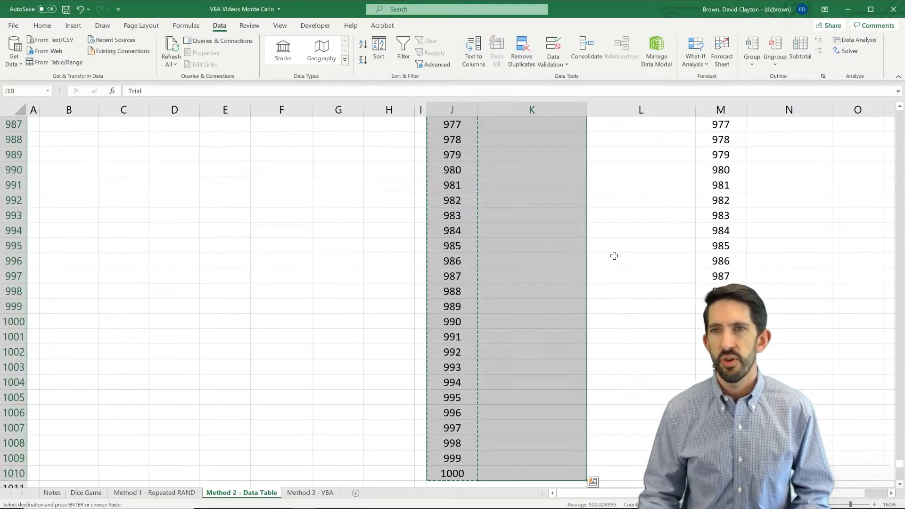
{"action": "left_click", "coordinate": [701, 62]}
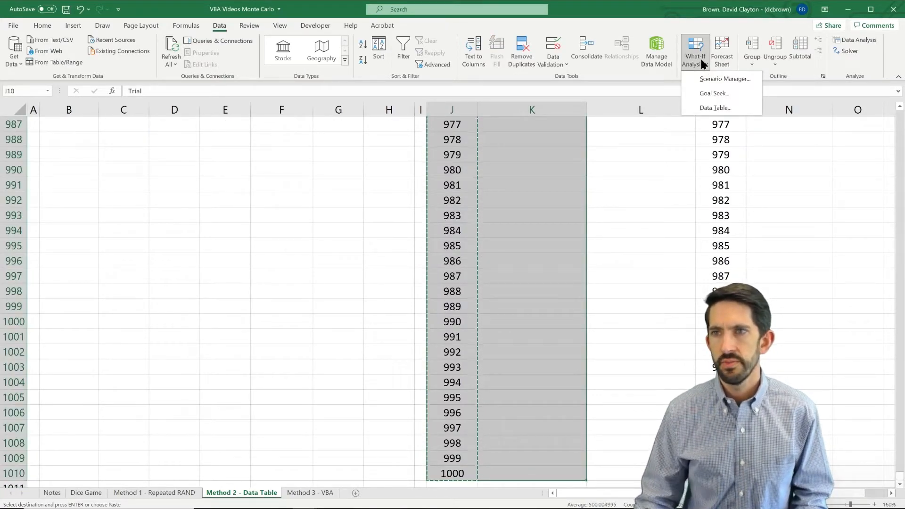
{"action": "left_click", "coordinate": [716, 107]}
{"action": "left_click", "coordinate": [419, 125]}
{"action": "left_click", "coordinate": [575, 224]}
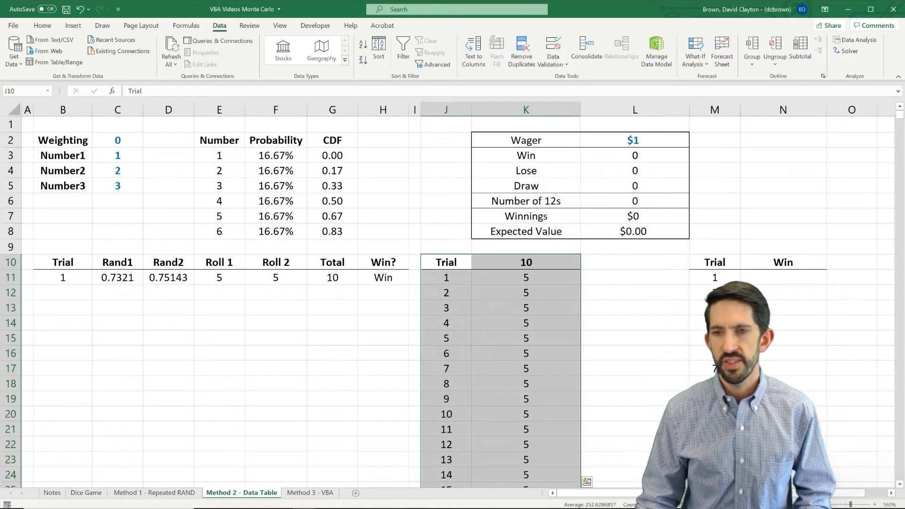
Create a second data table over M10:N1010 for the win result, using the blank cell M1 as the column input cell
{"action": "left_click", "coordinate": [713, 263]}
{"action": "key", "text": "shift+Right"}
{"action": "key", "text": "ctrl+shift+Down"}
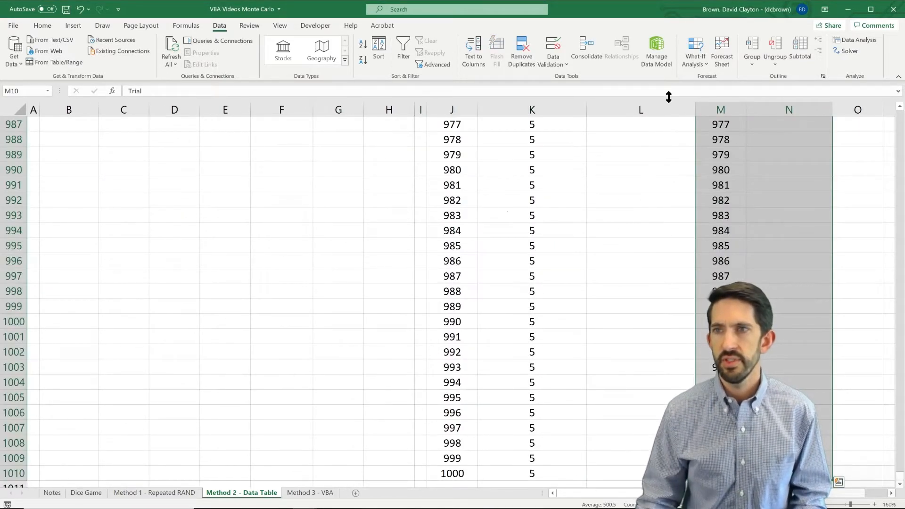
{"action": "left_click", "coordinate": [695, 55]}
{"action": "left_click", "coordinate": [716, 108]}
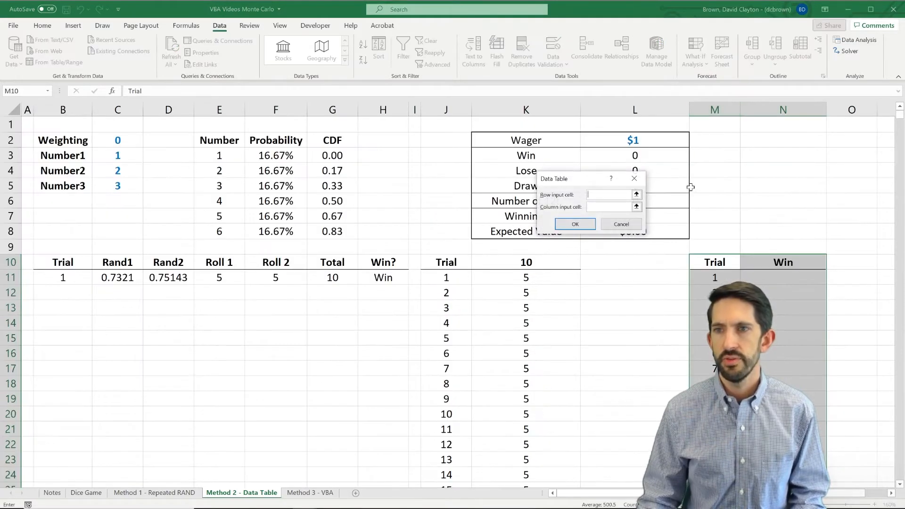
{"action": "left_click", "coordinate": [618, 207]}
{"action": "left_click", "coordinate": [719, 126]}
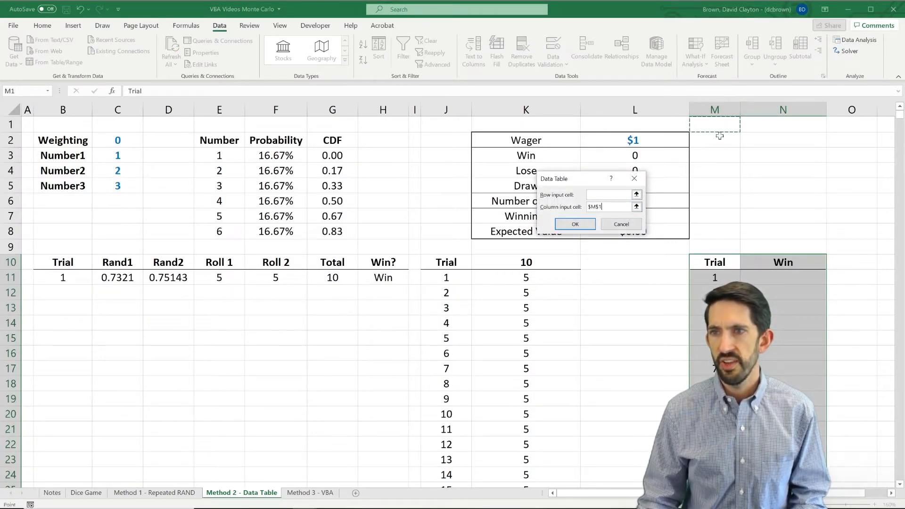
{"action": "left_click", "coordinate": [573, 222]}
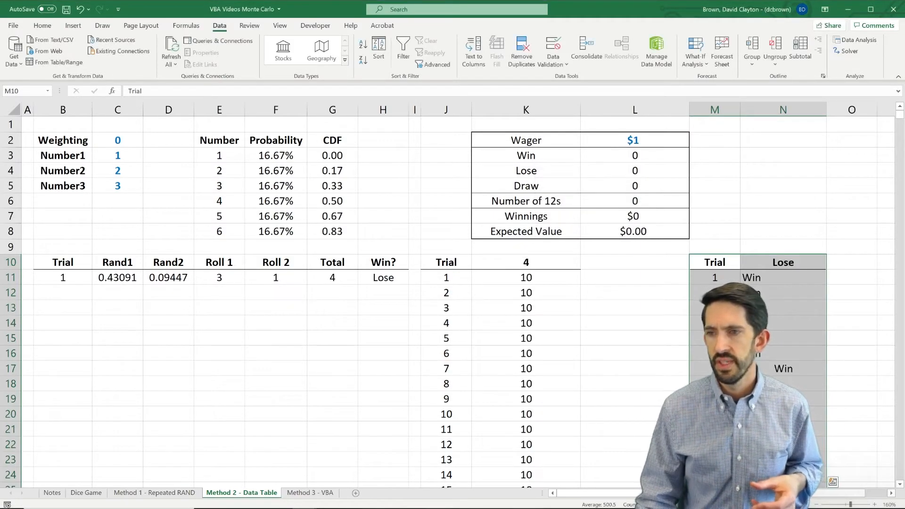
Recalculate the sheet and compare the totals with the win results across the two separate data tables, such as trial 5
{"action": "left_click", "coordinate": [756, 292]}
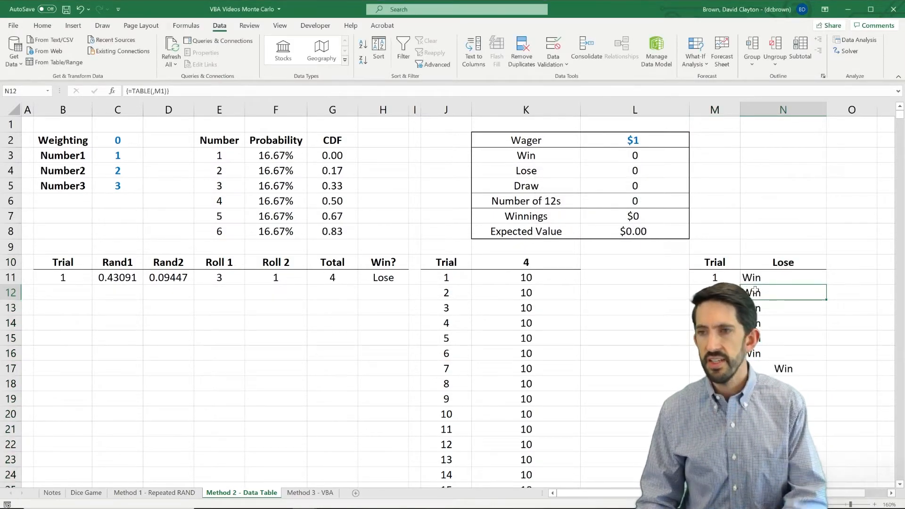
{"action": "key", "text": "F9"}
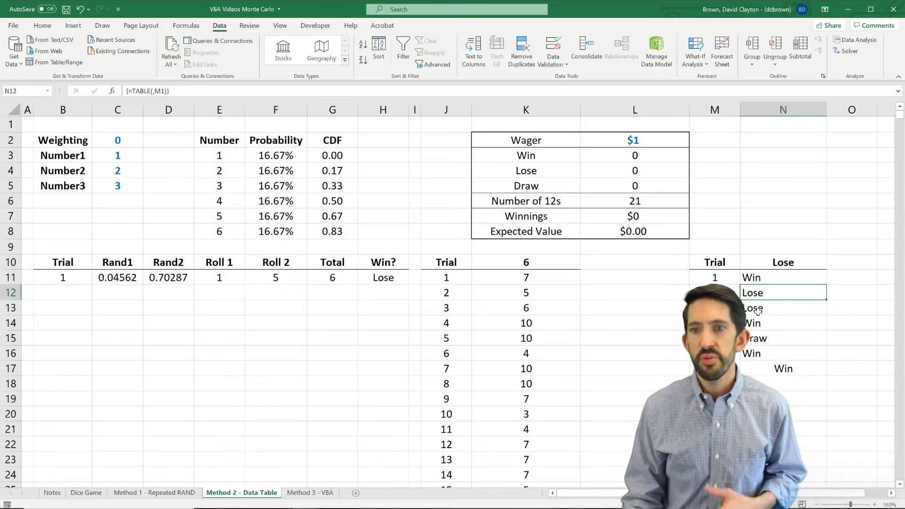
{"action": "left_click_drag", "start_coordinate": [441, 338], "coordinate": [795, 341]}
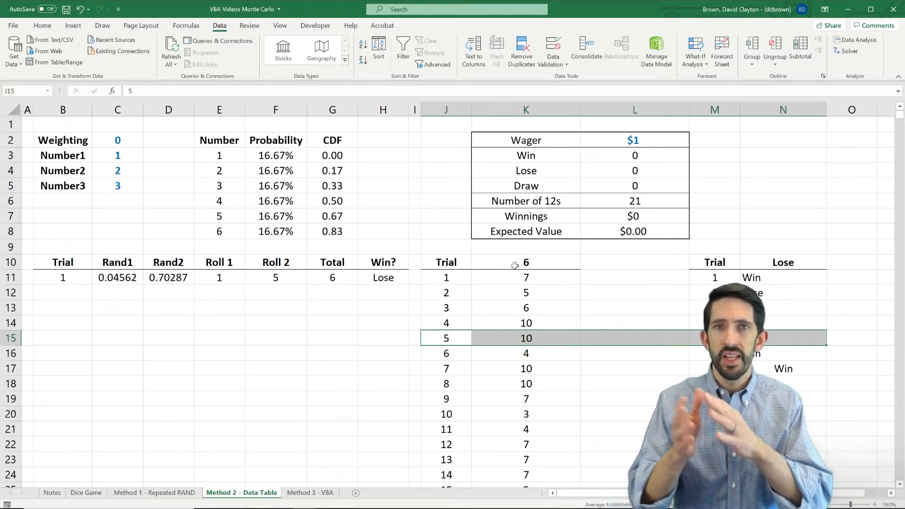
{"action": "scroll", "coordinate": [742, 278], "scroll_direction": "down", "scroll_amount": 1}
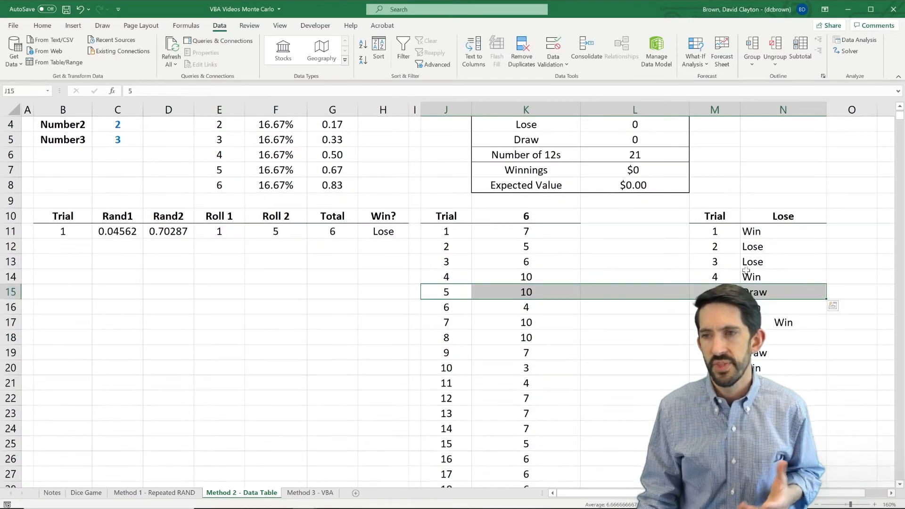
Delete the second data table by clearing the trial list in column M and the win results in column N
{"action": "left_click", "coordinate": [710, 210]}
{"action": "key", "text": "ctrl+shift+Down"}
{"action": "key", "text": "Delete"}
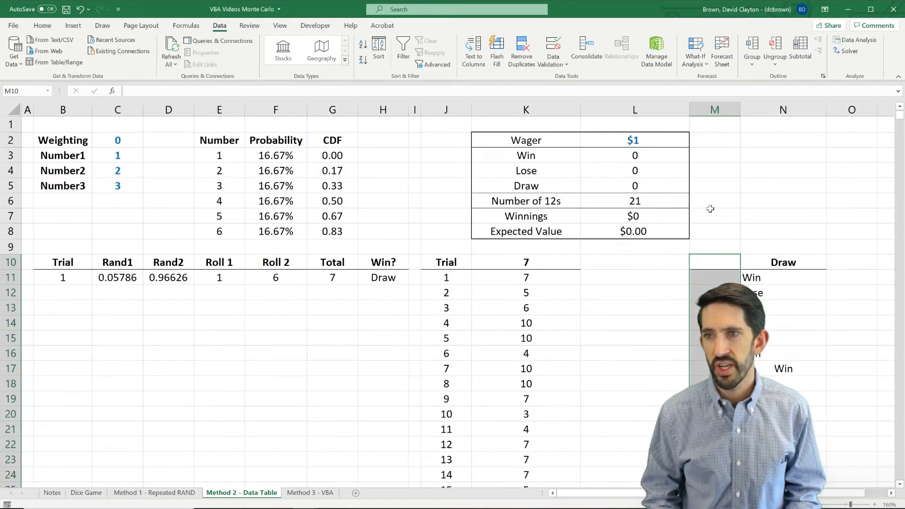
{"action": "key", "text": "Right"}
{"action": "key", "text": "ctrl+shift+Down"}
{"action": "key", "text": "Delete"}
{"action": "key", "text": "Left"}
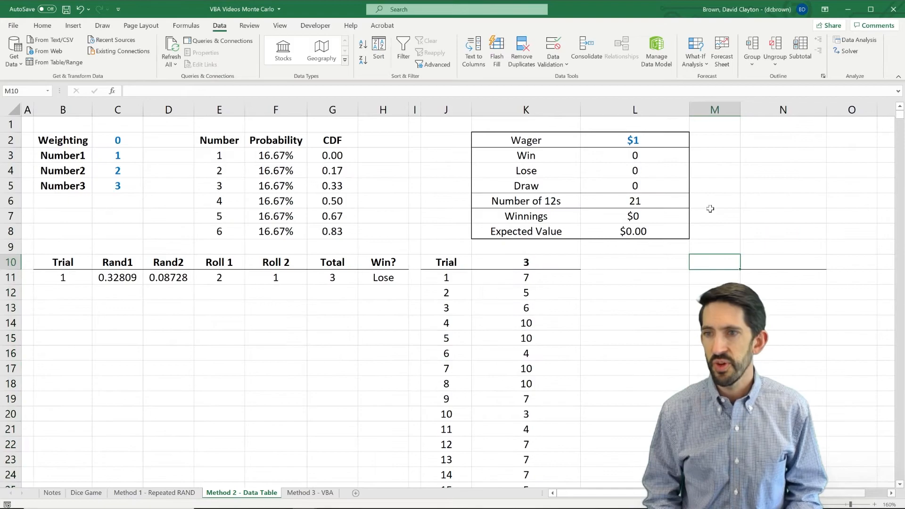
Delete the empty columns M and N that held the second data table
{"action": "left_click_drag", "start_coordinate": [715, 108], "coordinate": [757, 102]}
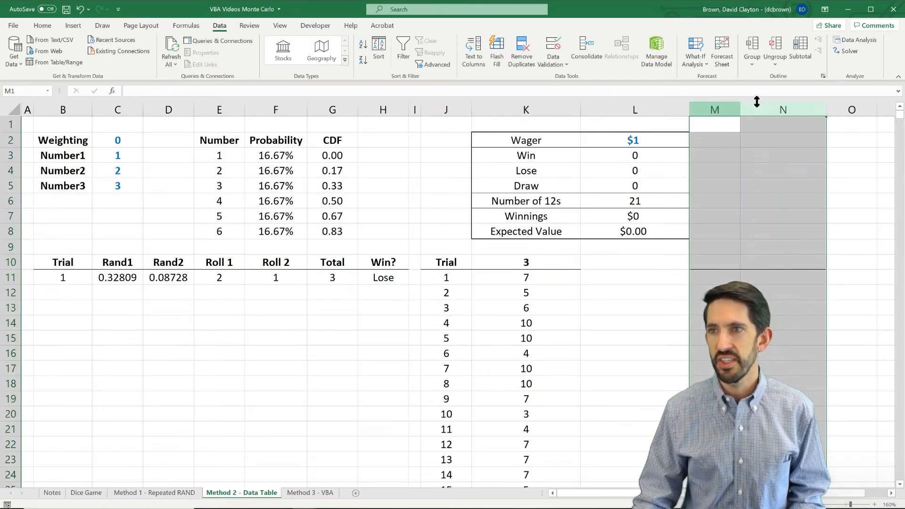
{"action": "right_click", "coordinate": [760, 104]}
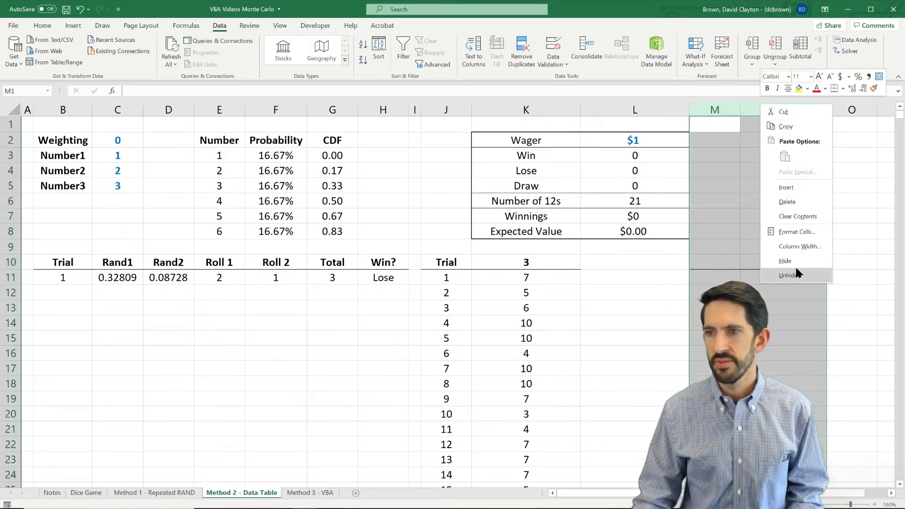
{"action": "left_click", "coordinate": [786, 187]}
Copy the total reference in K10 into L10 so that L10 links to the Win? result
{"action": "left_click", "coordinate": [588, 293]}
{"action": "left_click", "coordinate": [556, 265]}
{"action": "key", "text": "ctrl+c"}
{"action": "key", "text": "Right"}
{"action": "key", "text": "ctrl+v"}
Clear the existing data table results in column K from K11 down to K1010
{"action": "left_click", "coordinate": [561, 273]}
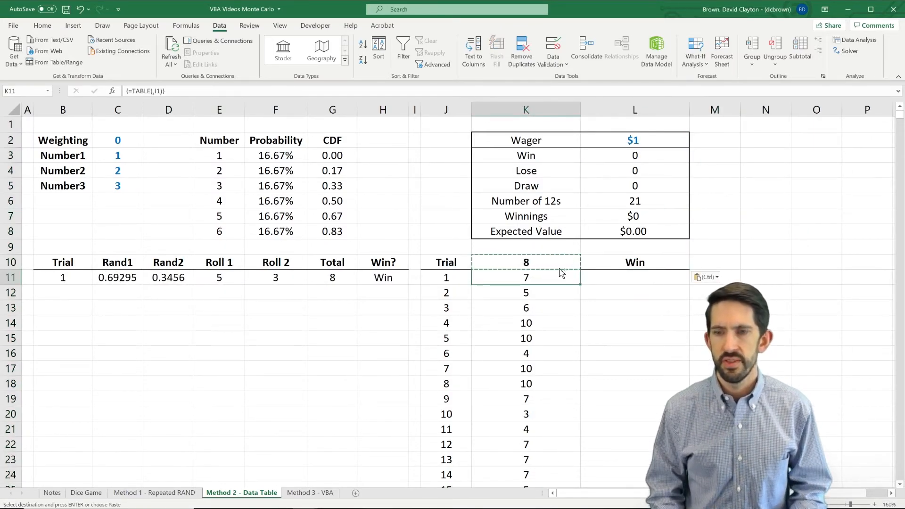
{"action": "key", "text": "ctrl+shift+Down"}
{"action": "key", "text": "Delete"}
Create a single data table over J10:L1010 for the total and win result, using the blank cell I1 as the column input cell
{"action": "key", "text": "Up"}
{"action": "key", "text": "Left"}
{"action": "key", "text": "shift+Right"}
{"action": "key", "text": "shift+Right"}
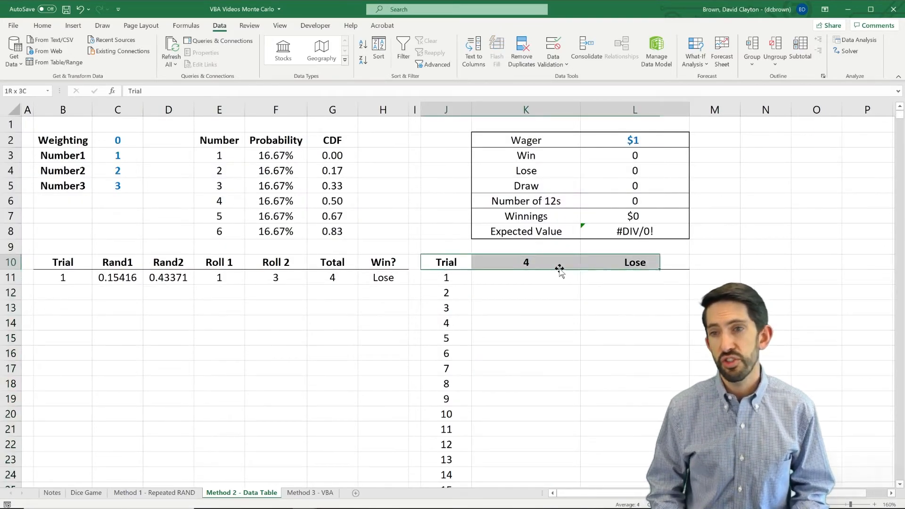
{"action": "key", "text": "ctrl+shift+Down"}
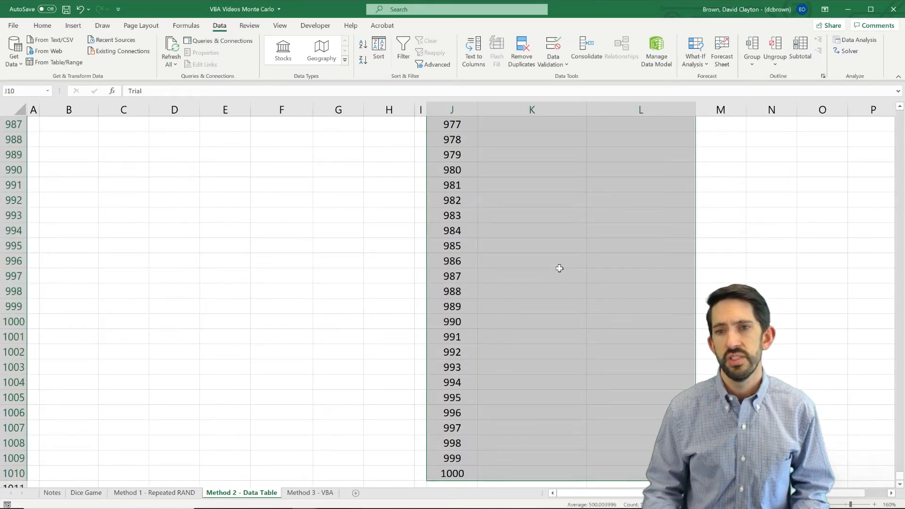
{"action": "left_click", "coordinate": [695, 65]}
{"action": "left_click", "coordinate": [708, 112]}
{"action": "left_click", "coordinate": [605, 206]}
{"action": "left_click", "coordinate": [415, 124]}
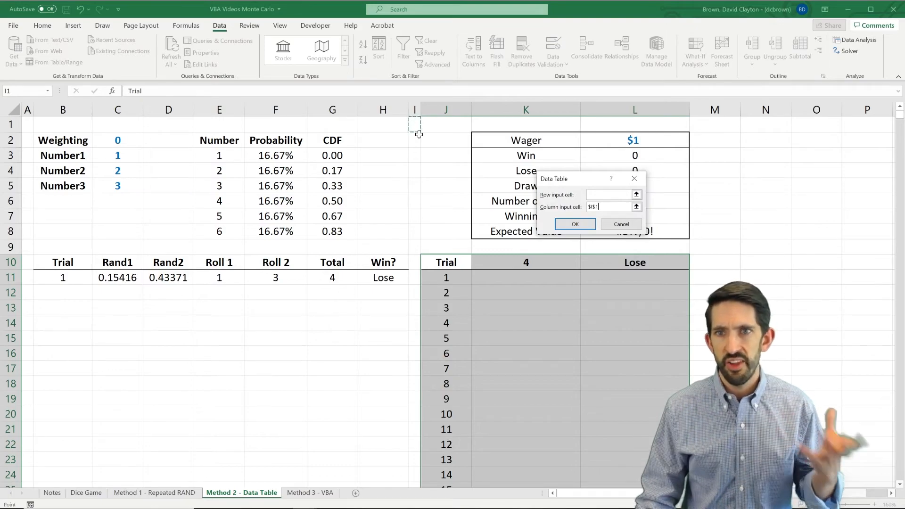
{"action": "left_click", "coordinate": [585, 225]}
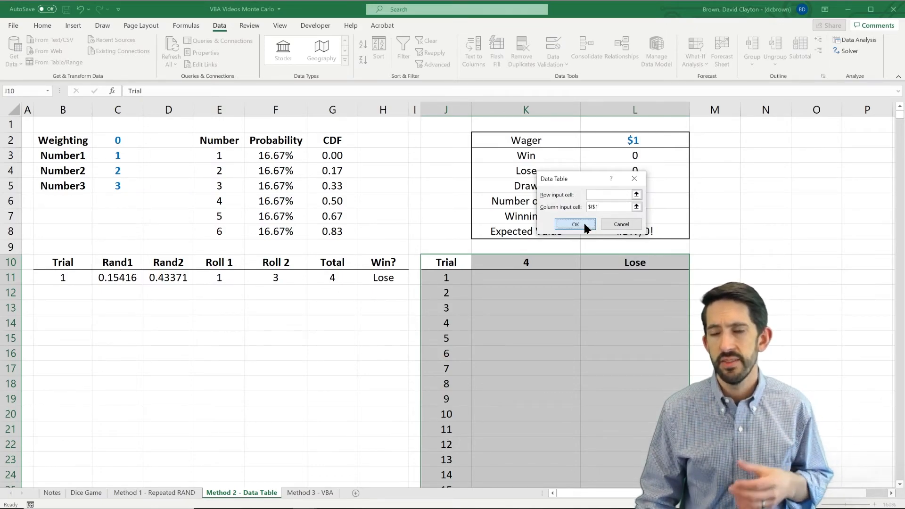
Compare the totals in column K with the win results in column L for trials 3, 1 and 6
{"action": "left_click", "coordinate": [555, 294]}
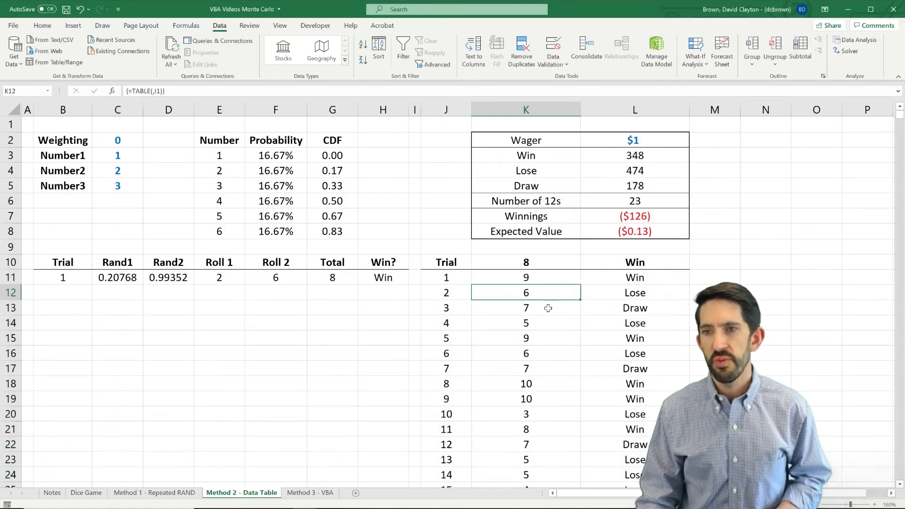
{"action": "left_click", "coordinate": [528, 304]}
{"action": "left_click", "coordinate": [628, 307]}
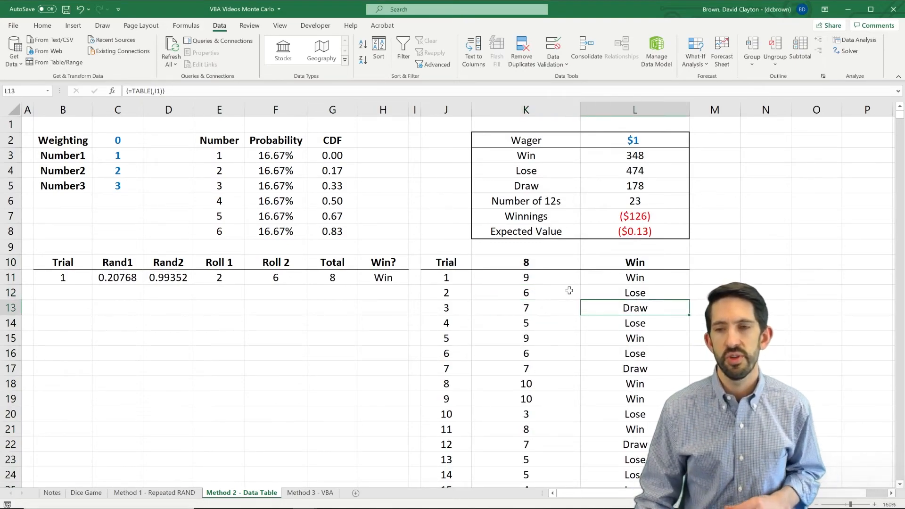
{"action": "left_click", "coordinate": [529, 277]}
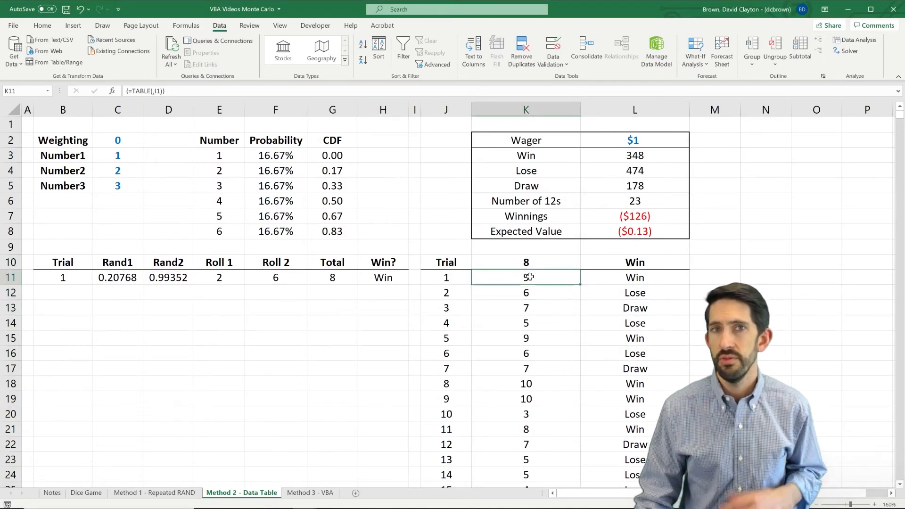
{"action": "left_click", "coordinate": [650, 280]}
{"action": "left_click", "coordinate": [538, 353]}
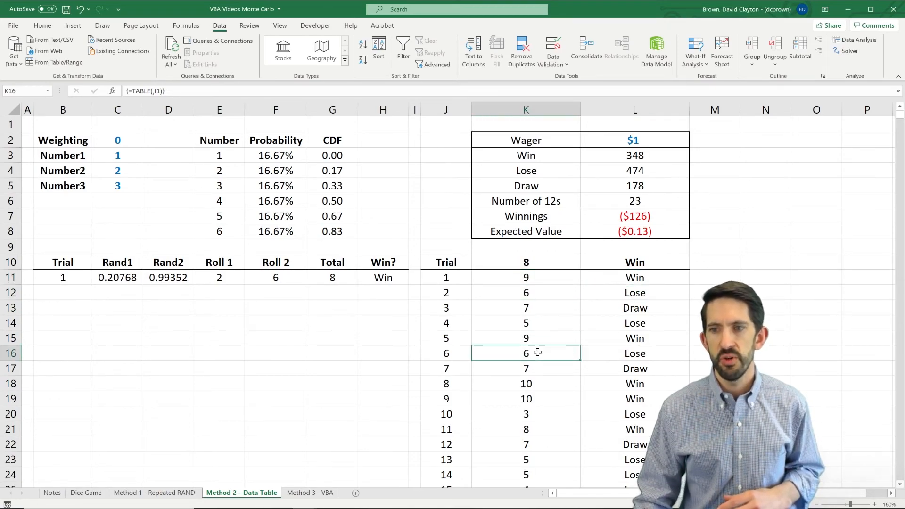
{"action": "left_click", "coordinate": [639, 353]}
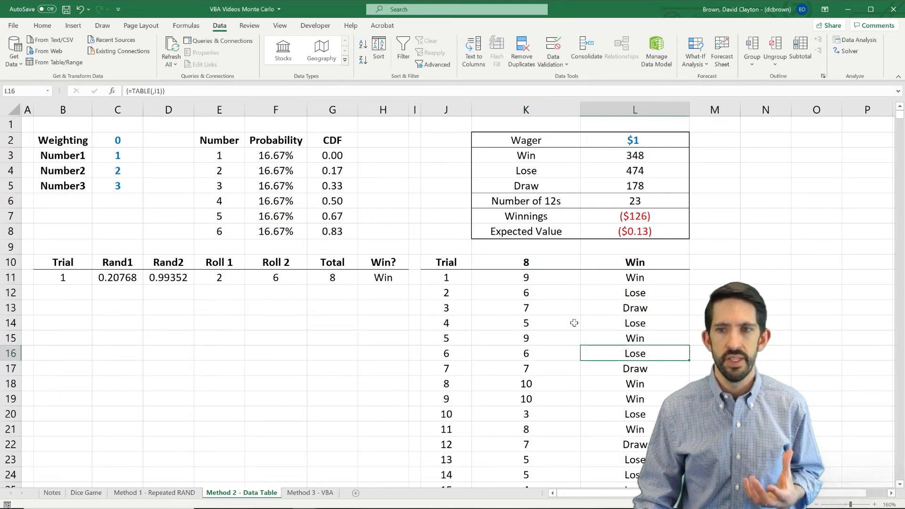
{"action": "left_click", "coordinate": [555, 319]}
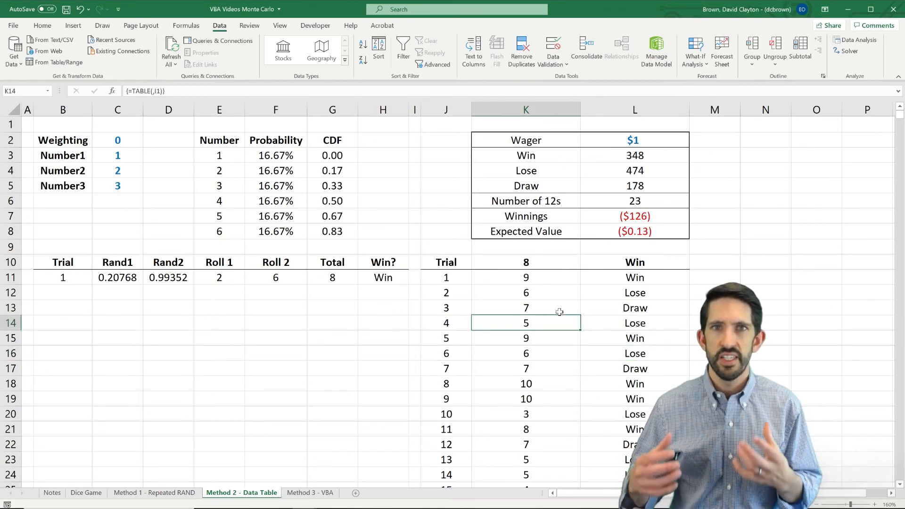